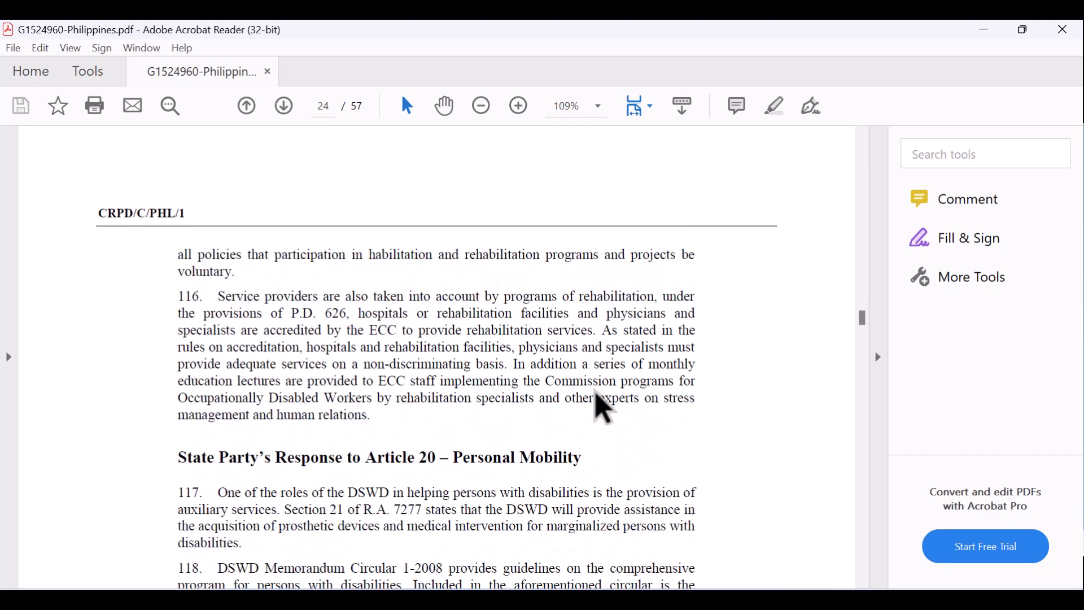
Find the table of special education courses offered by higher education institutions on pages 36–37 and examine its regional rows and totals.
scroll(603, 406, "down", 6)
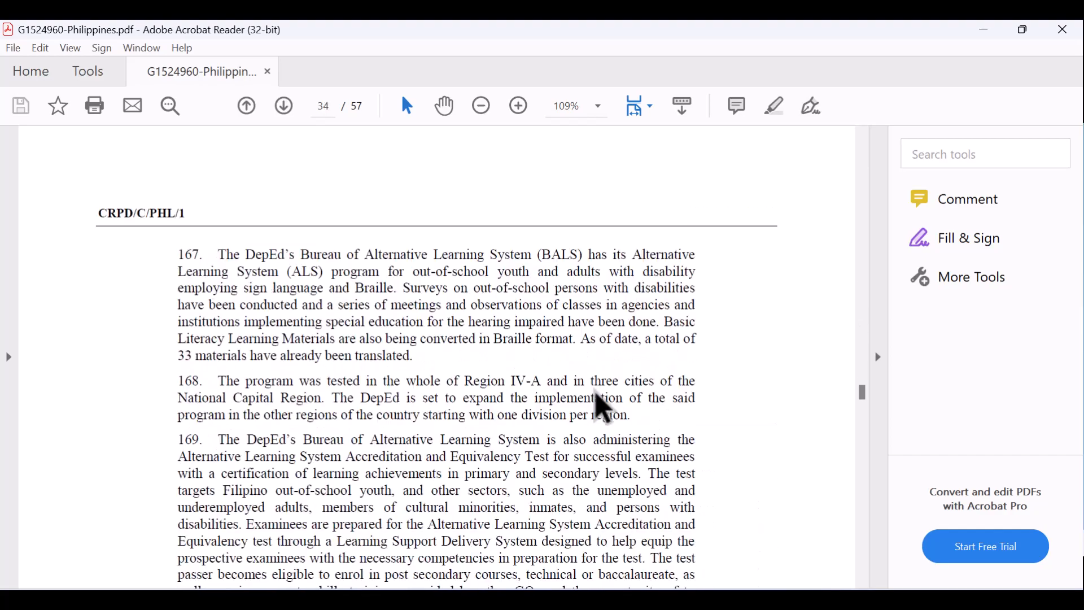
scroll(603, 405, "down", 4)
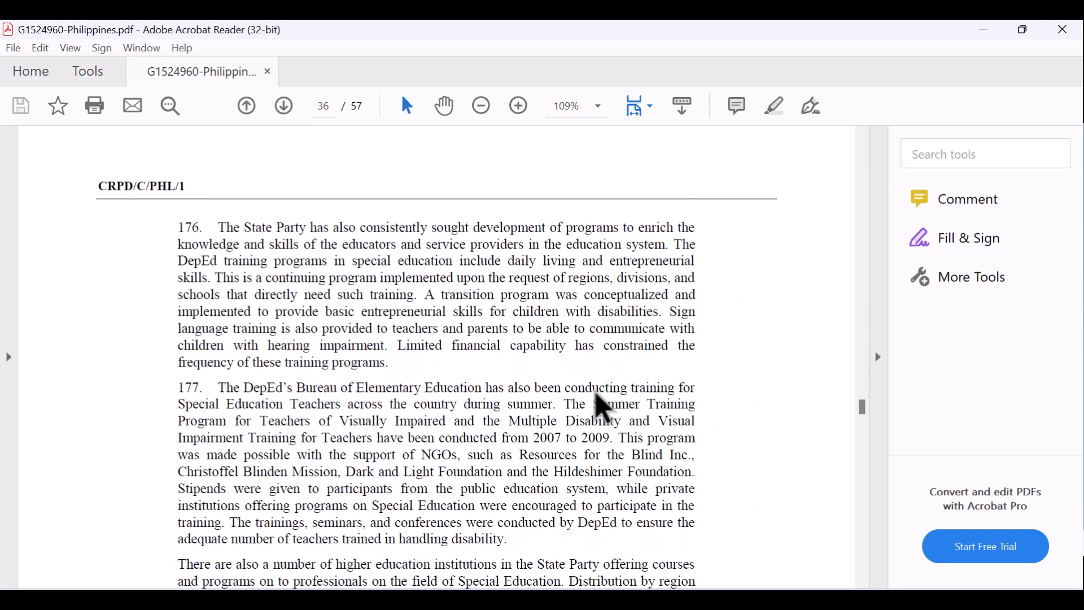
scroll(603, 406, "down", 2)
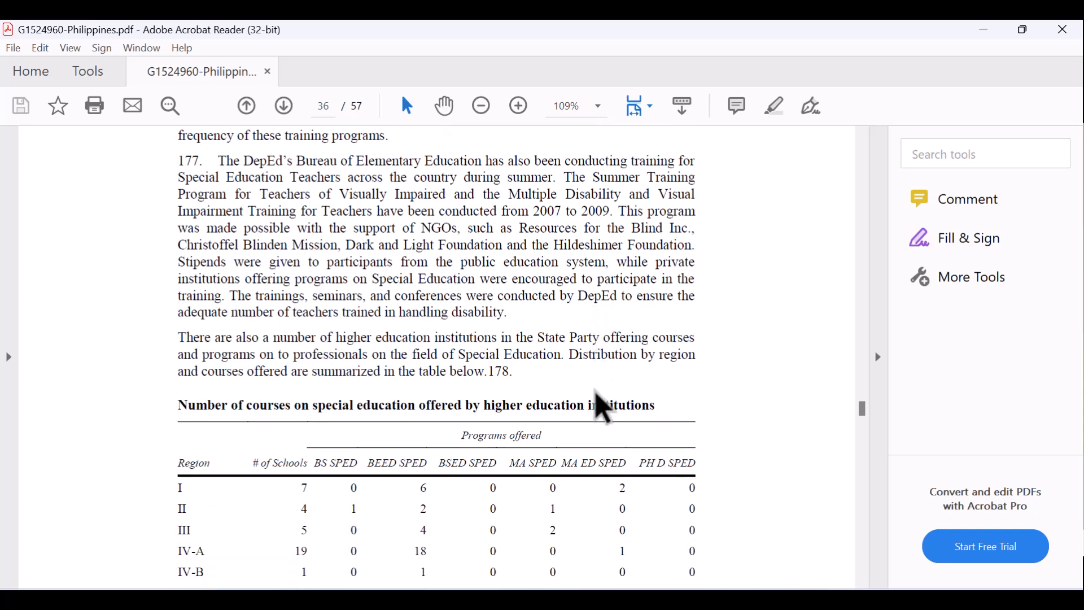
scroll(603, 406, "down", 2)
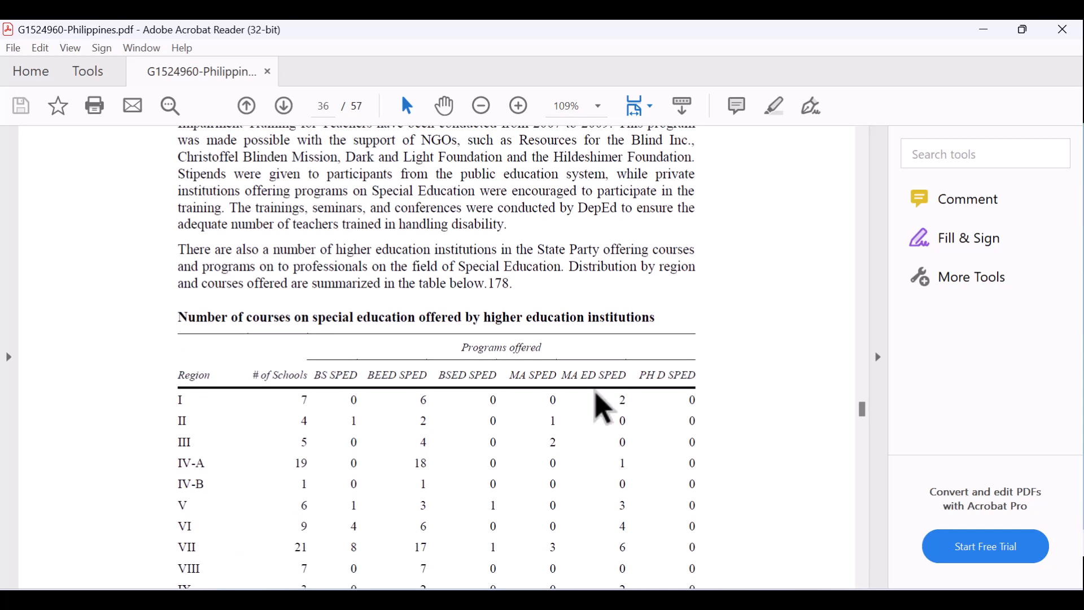
scroll(603, 406, "down", 1)
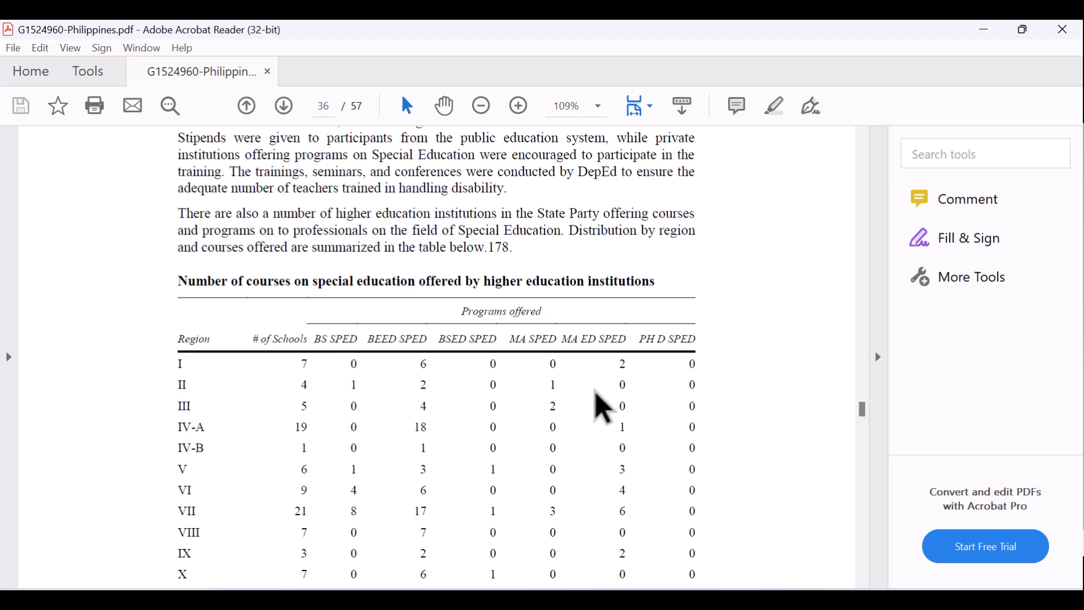
scroll(603, 407, "down", 2)
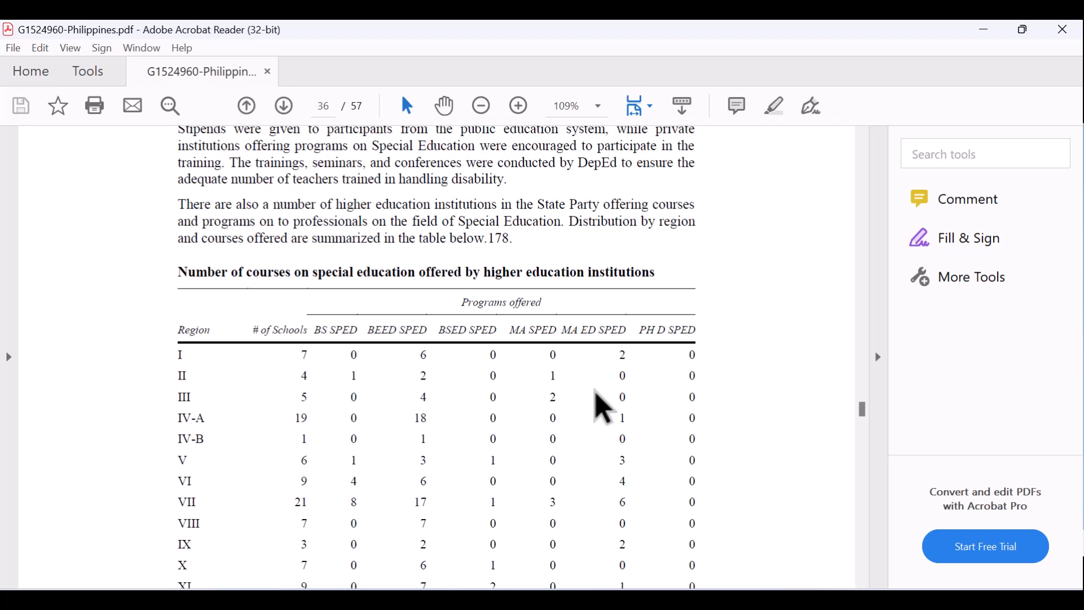
scroll(603, 407, "down", 1)
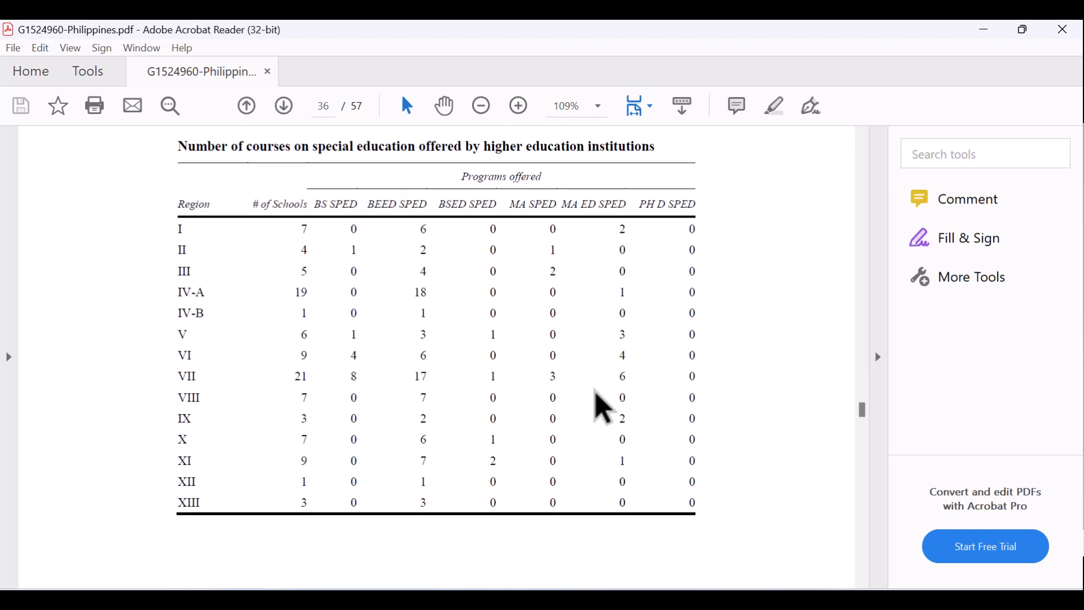
scroll(603, 407, "down", 5)
scroll(603, 406, "down", 4)
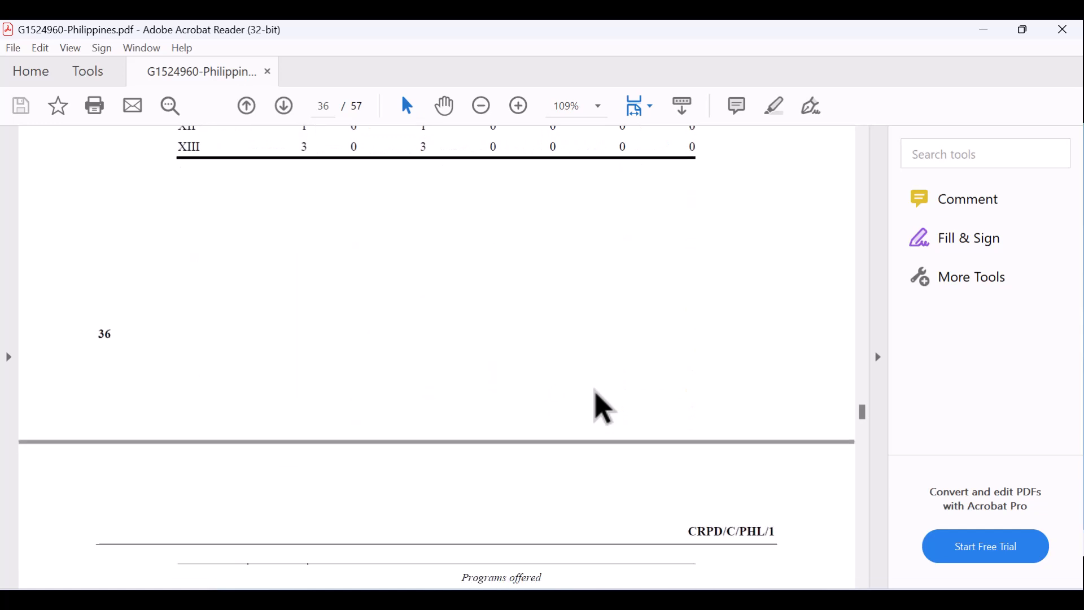
scroll(603, 407, "down", 1)
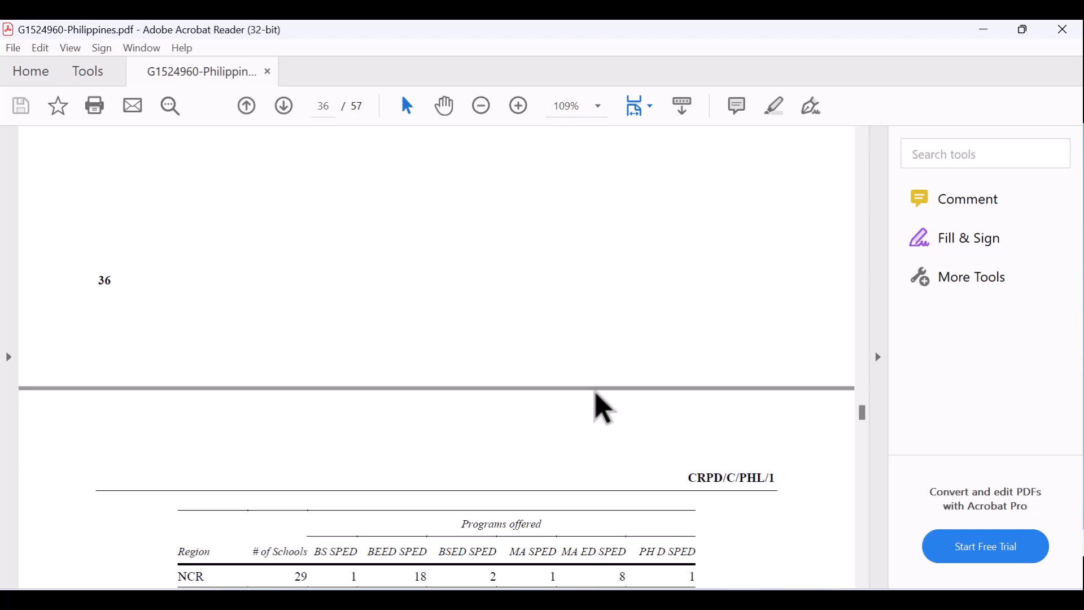
scroll(663, 361, "down", 1)
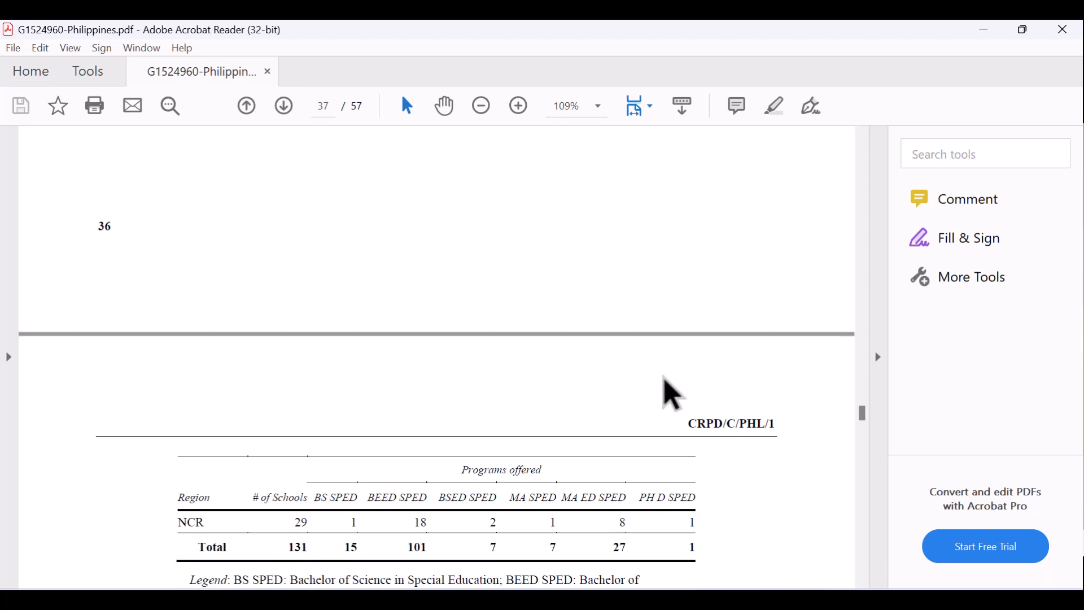
scroll(542, 491, "down", 1)
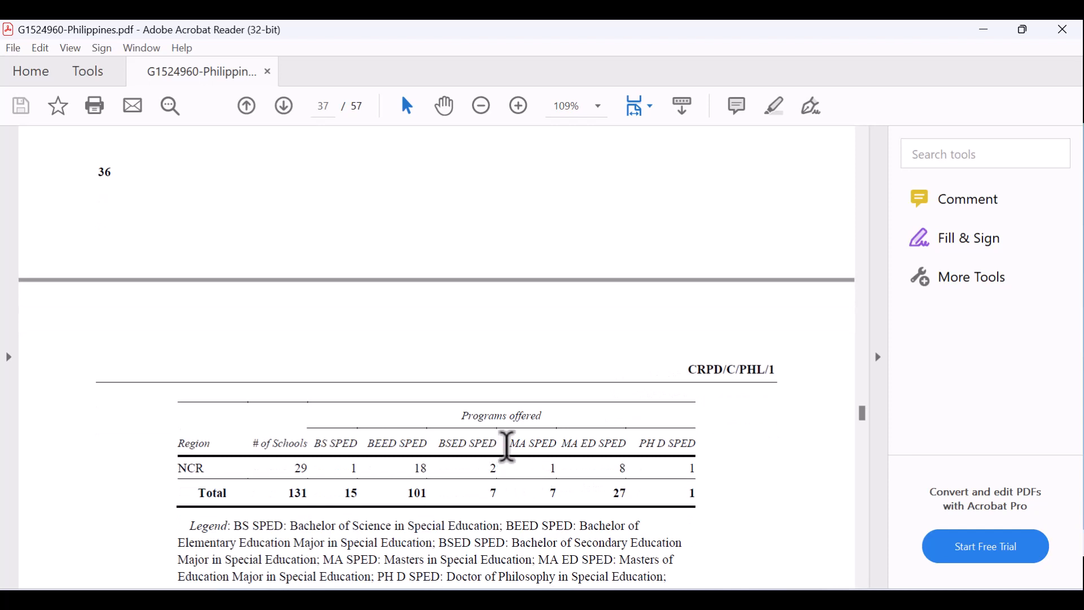
Mark the MA SPED column heading and the NCR row label in the table on page 37 to locate their shared cell.
left_click_drag(508, 446, 550, 451)
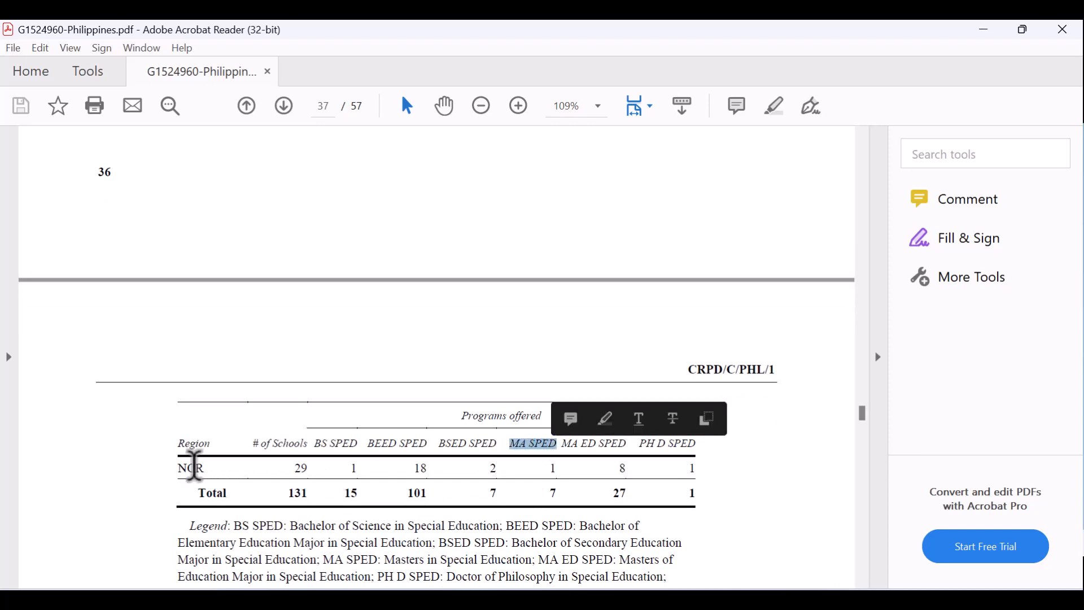
double_click(194, 468)
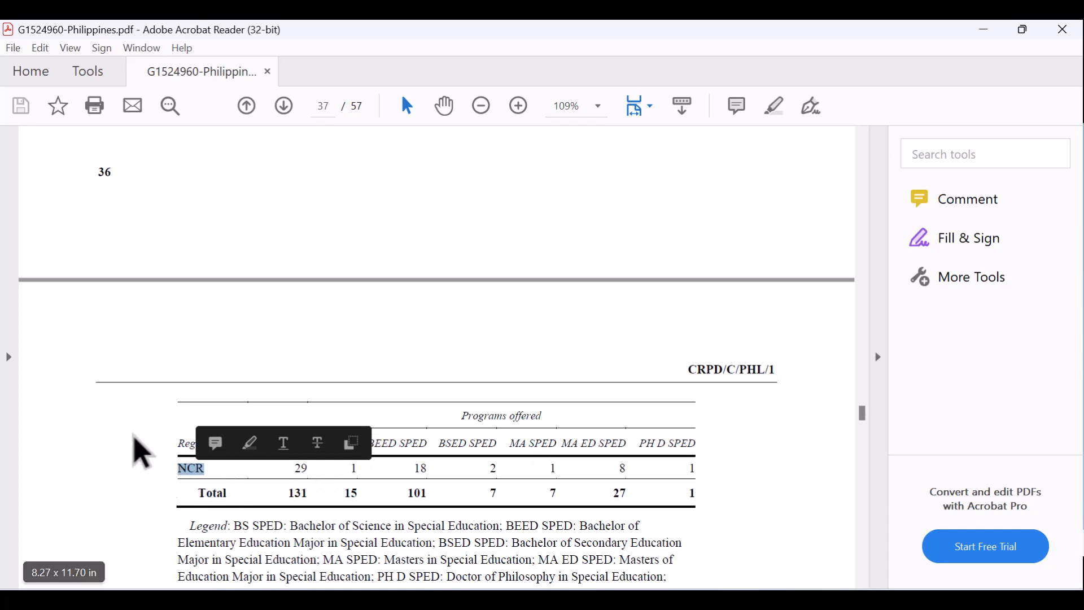
left_click(167, 390)
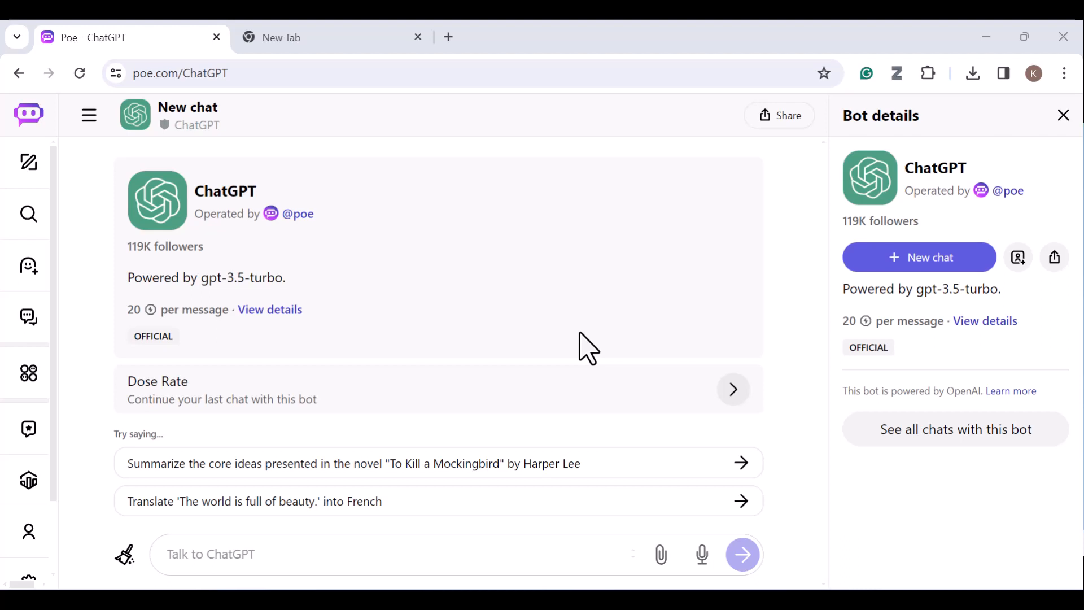
Switch to the ChatGPT bot on Poe and attach G1524960-Philippines.pdf from Downloads to the new chat message.
left_click(674, 562)
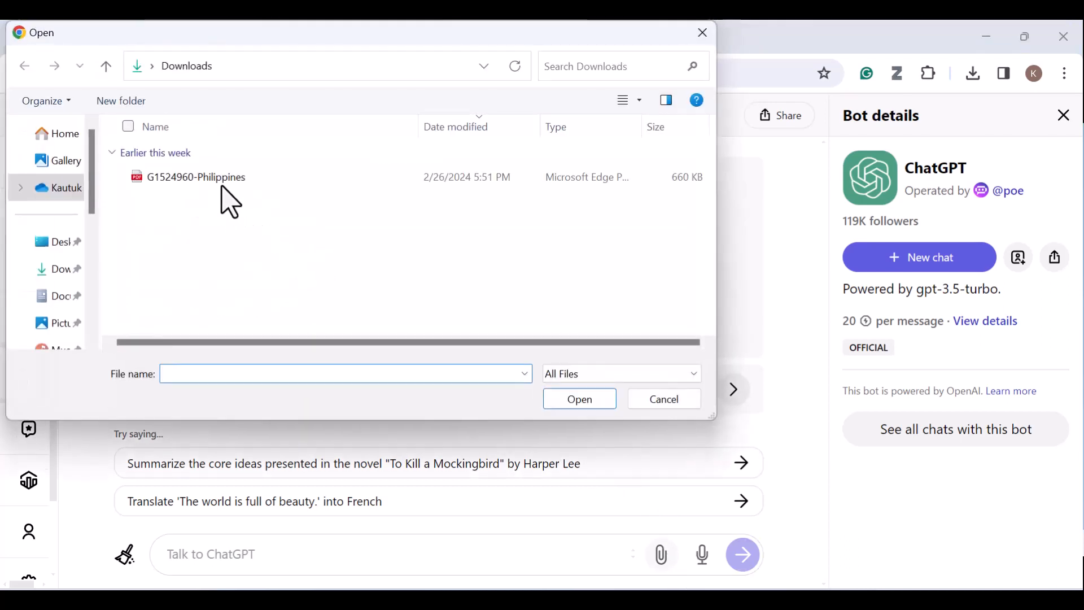
left_click(223, 180)
left_click(580, 399)
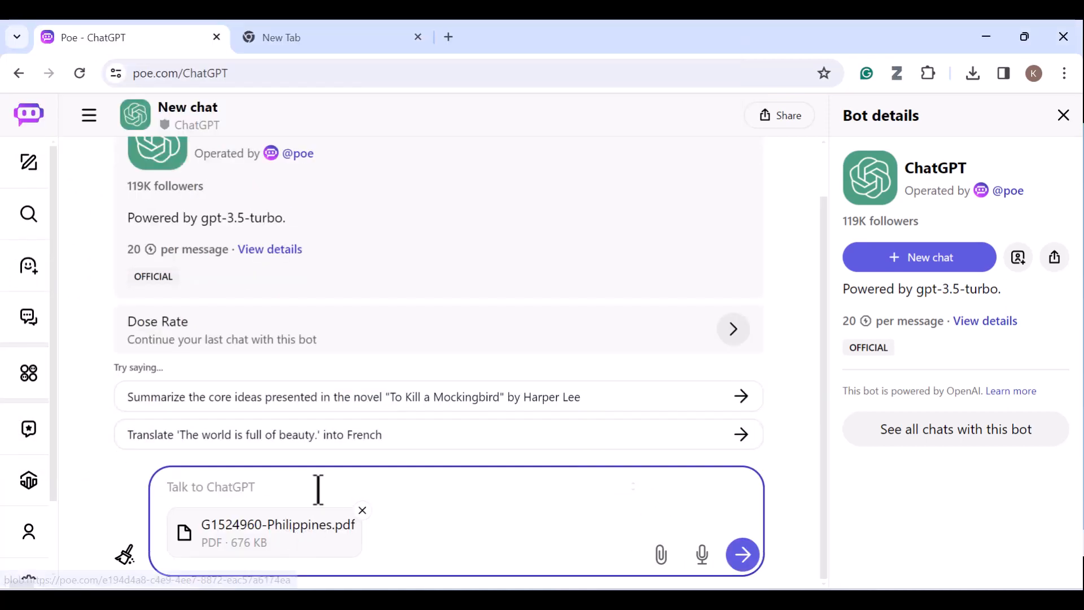
Send the question "In the Philippines, what are the programs offered in MA SPED in the NCR region?" with the attached PDF.
left_click(303, 479)
type("In the Philippines, what are the programs offered in MA SPED in the NCR region?")
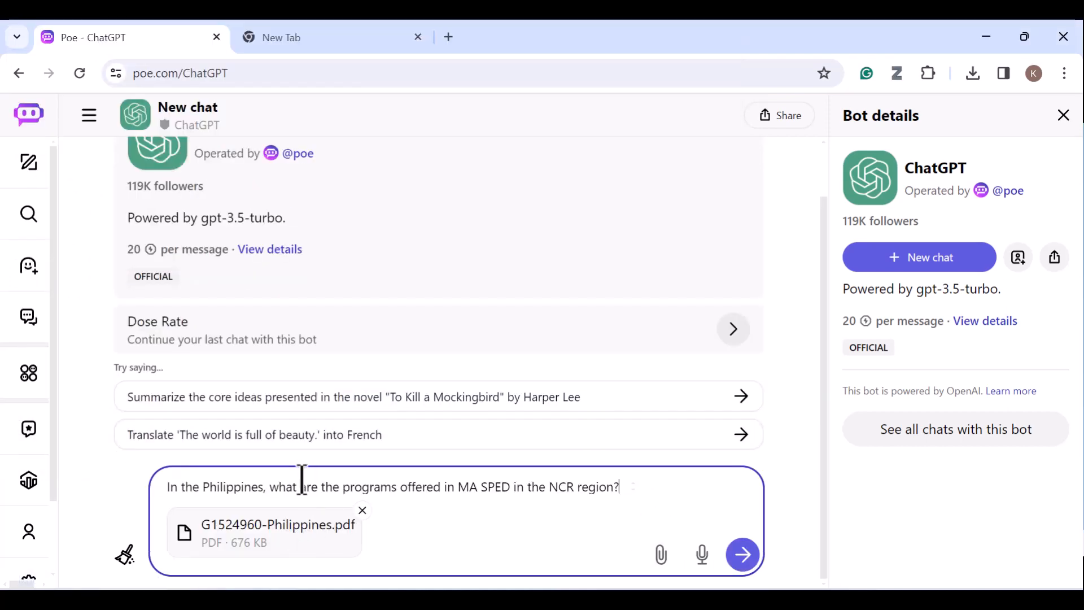
left_click(742, 554)
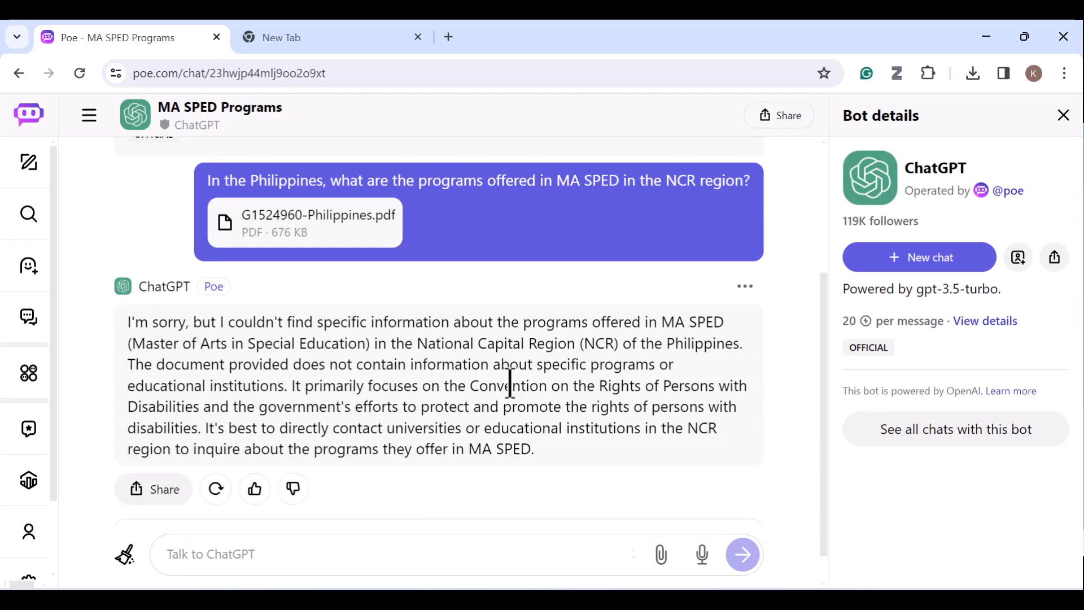
Send the reworded question "In the Philippines, what are the number of programs offered in MA SPED in the NCR region?".
left_click(414, 547)
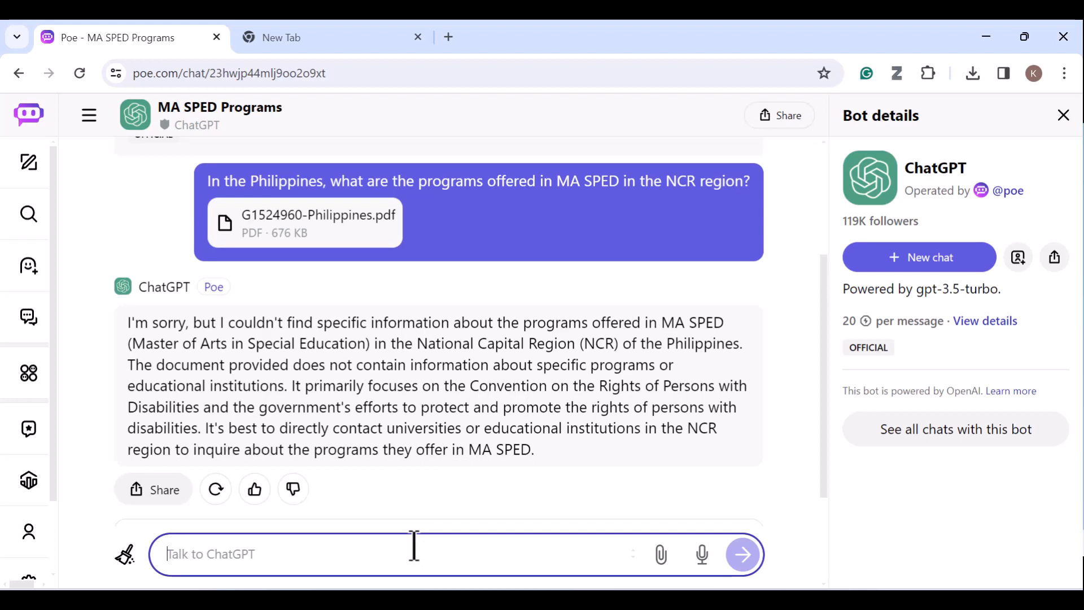
type("In the Philippines, what are the programs offered in MA SPED in the NCR region?")
left_click(342, 556)
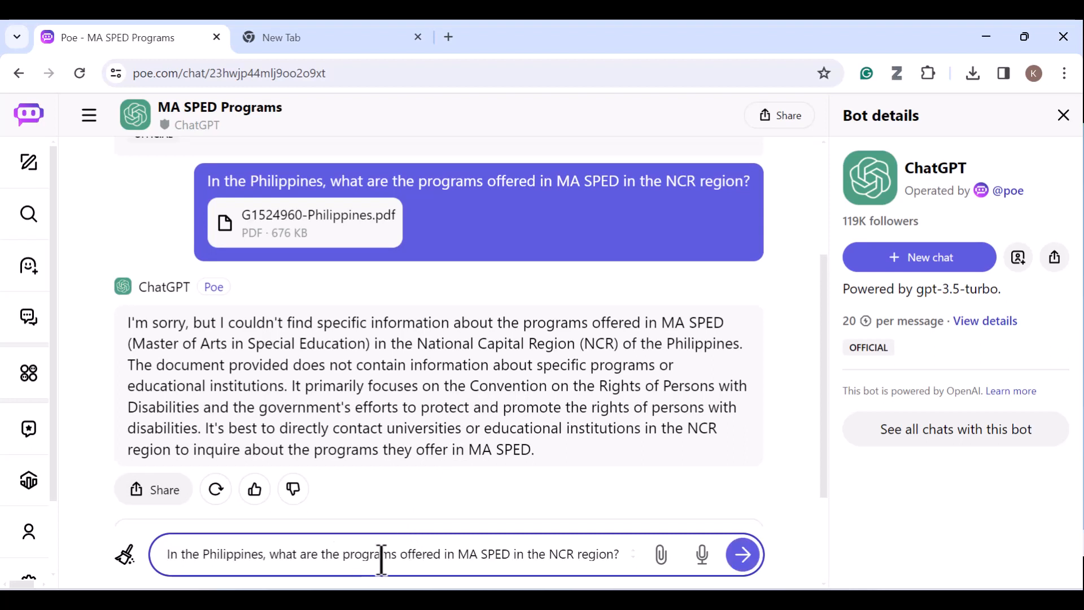
type("number")
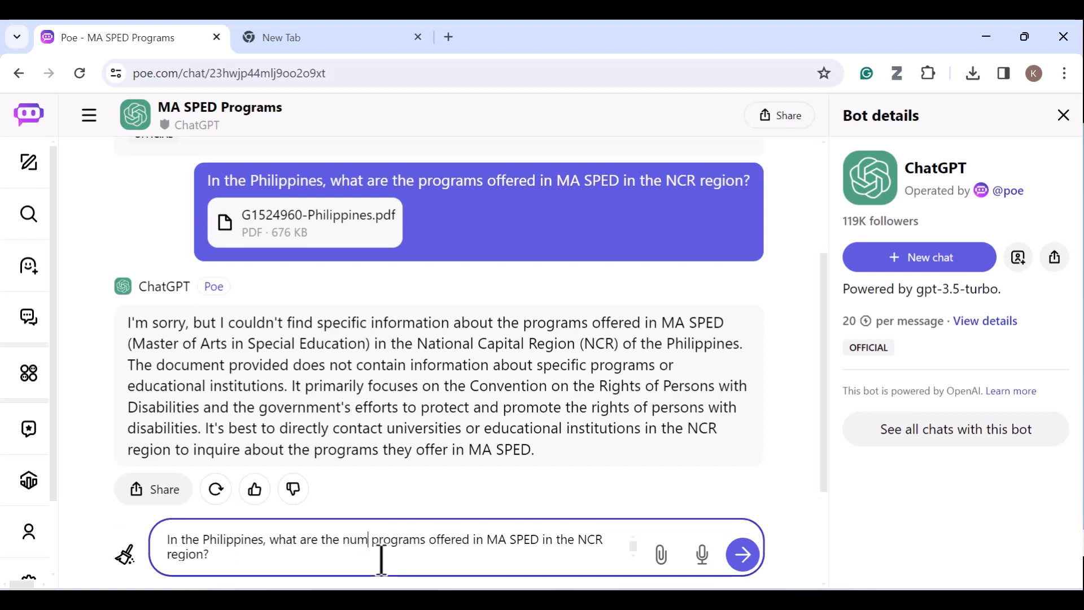
type(" of")
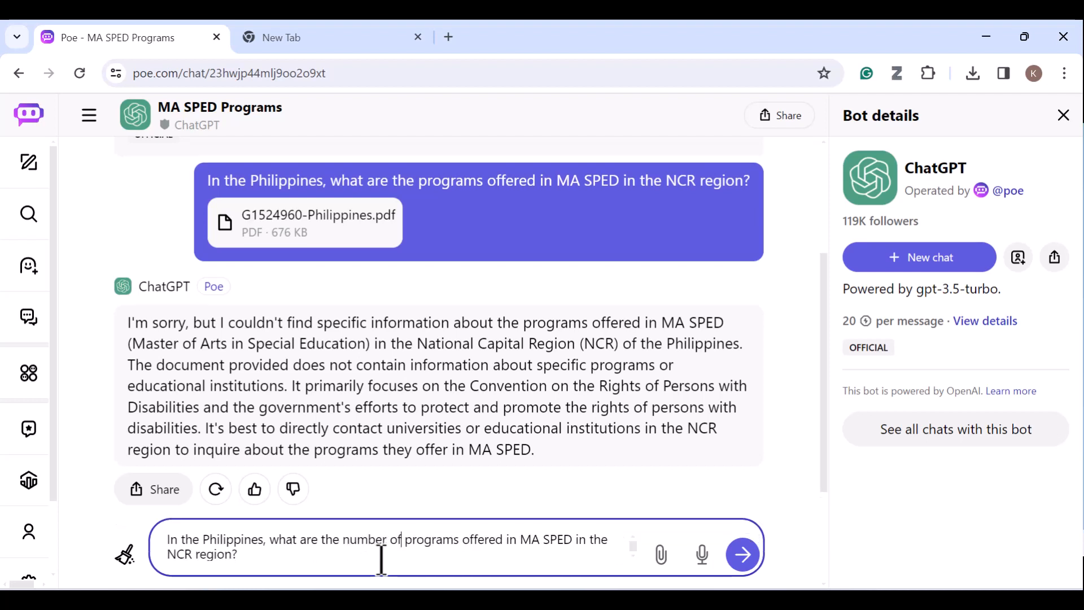
key("Return")
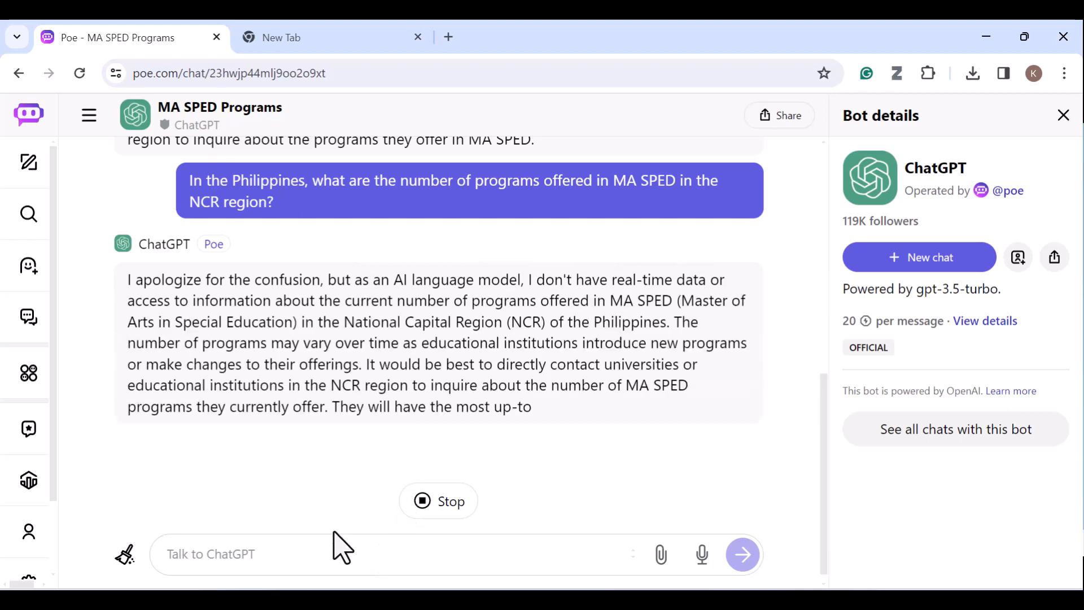
Ask "In the Philippines, what are the programs offered in MA SPED in the NCR region as you saw in the document?".
left_click(332, 556)
type("In the Philippines, what are the programs offered in MA SPED in the NCR region?")
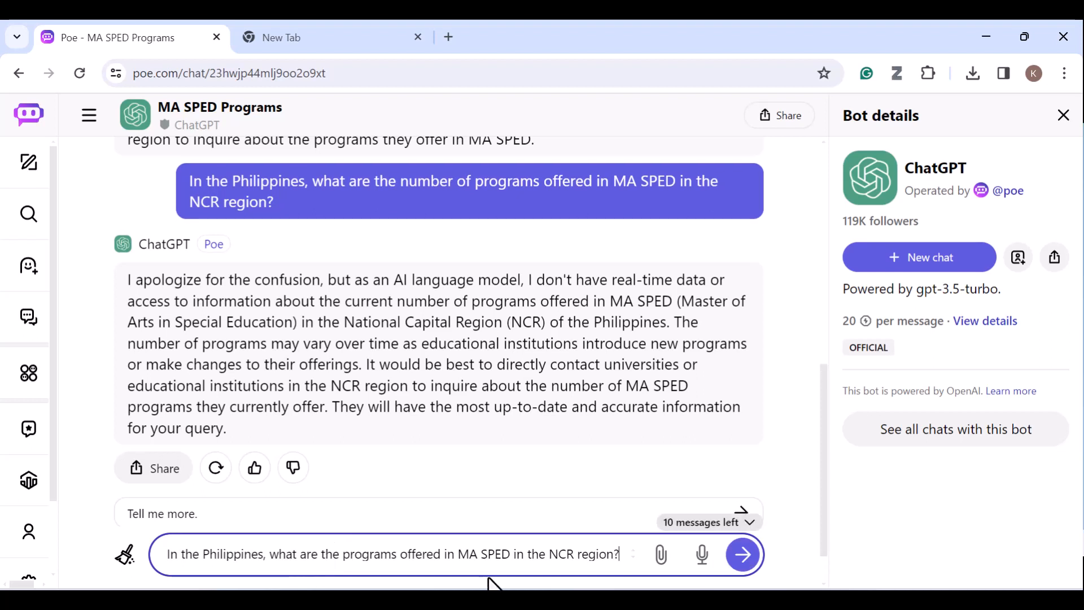
left_click(617, 563)
type("as")
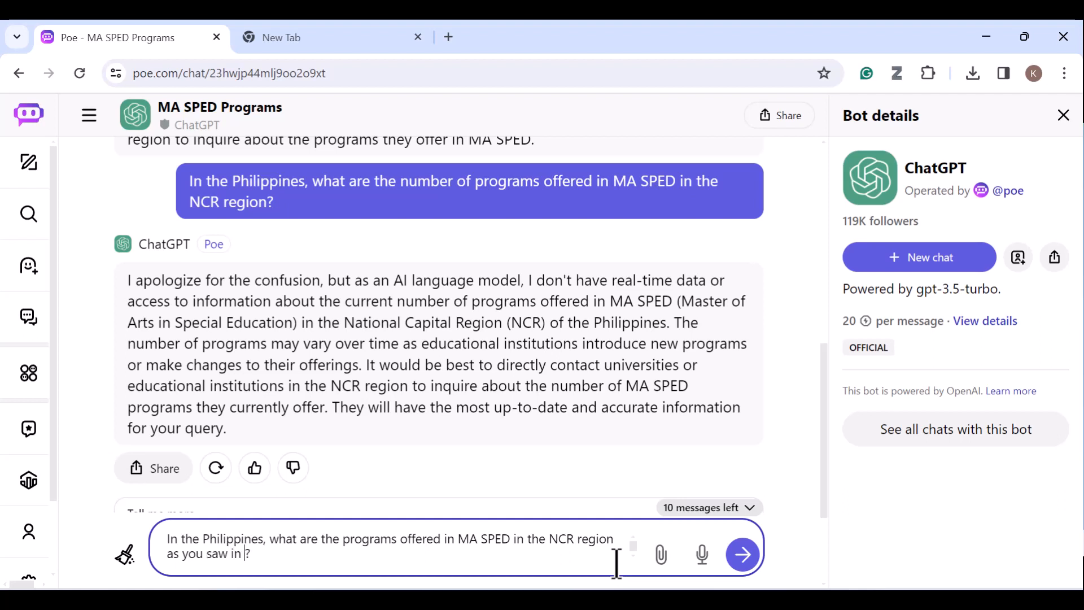
type("you saw in the document")
key("Return")
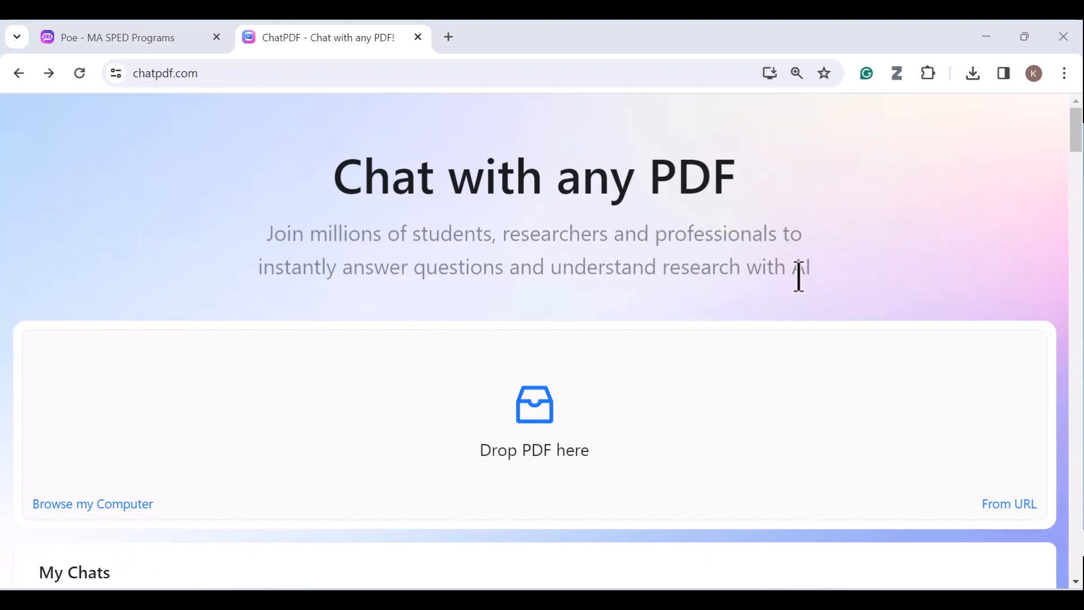
Upload G1524960-Philippines.pdf to ChatPDF and ask "In the Philippines, what are the total number of programs offered in MA SPED?".
left_click(512, 439)
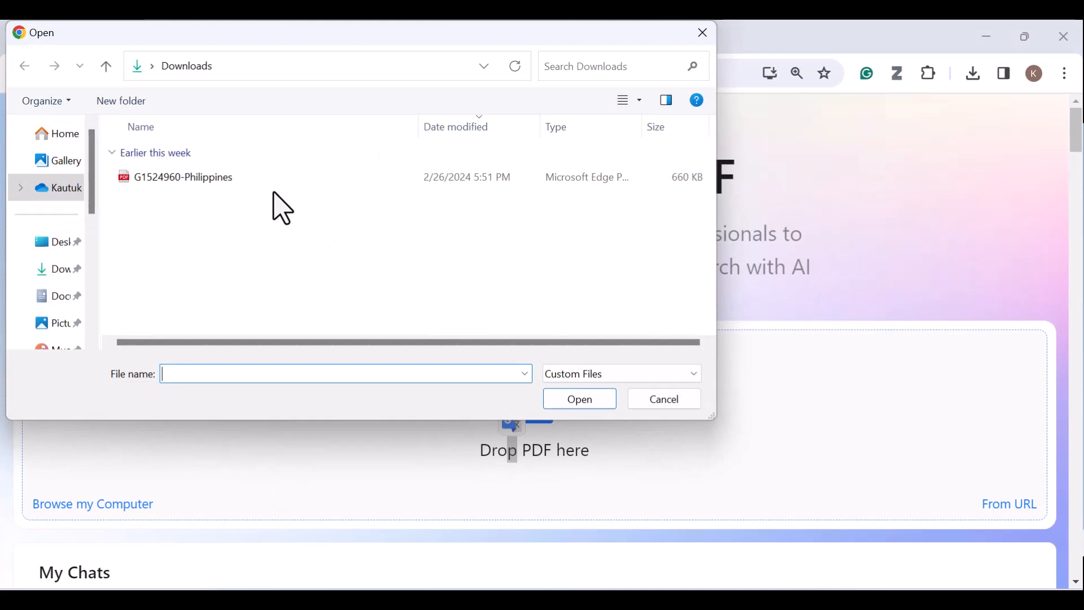
left_click(280, 177)
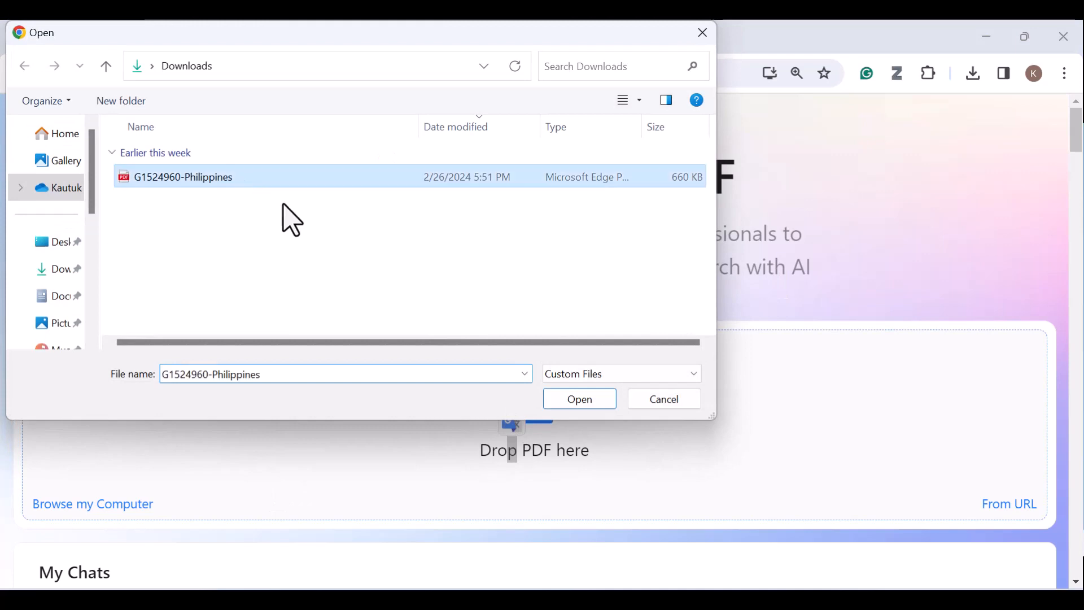
left_click(588, 407)
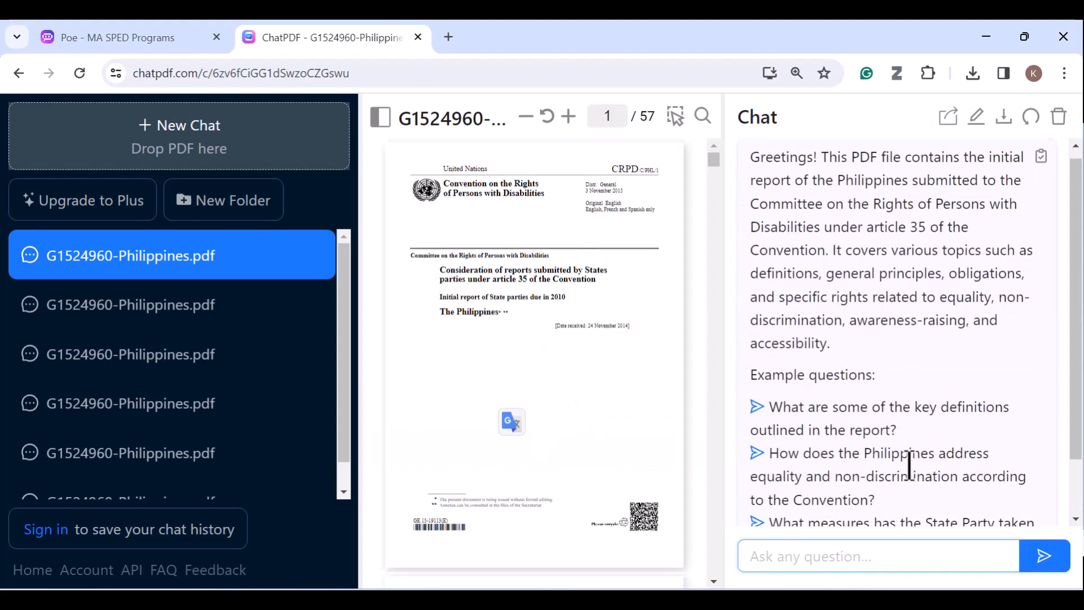
type("In the Philippines, what are the total number of programs offered in MA SPED?")
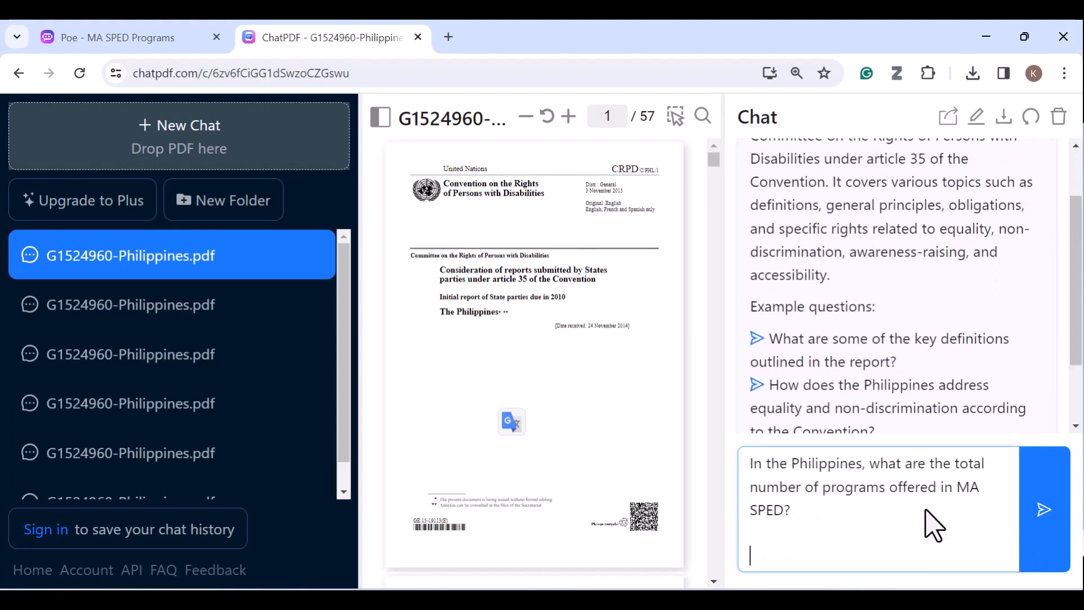
left_click(1053, 548)
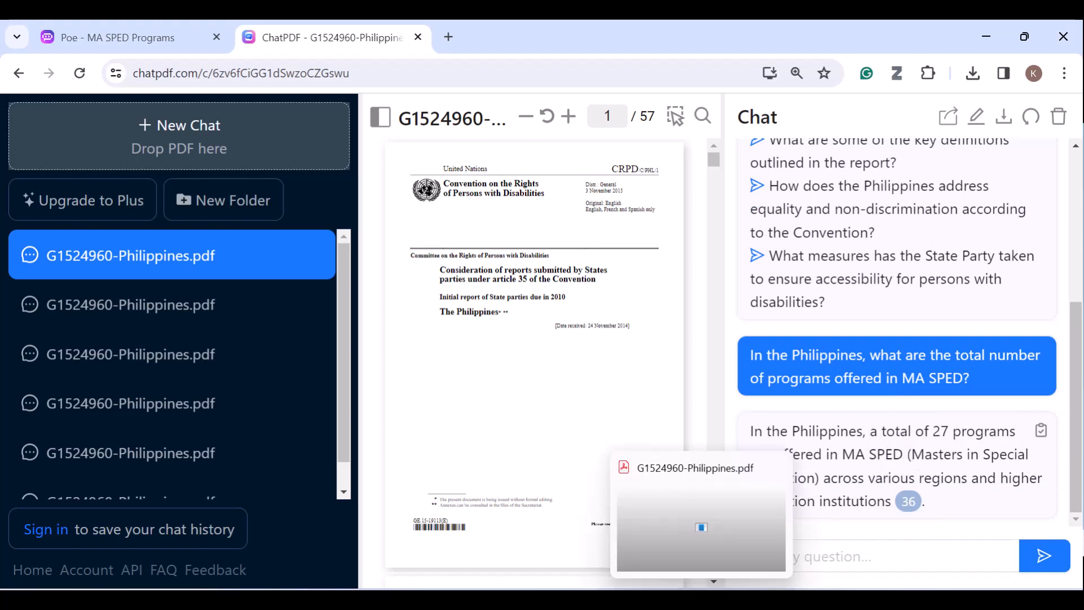
Switch back to the PDF in Acrobat Reader and check ChatPDF's answer against the totals for MA SPED and MA ED SPED.
left_click(701, 600)
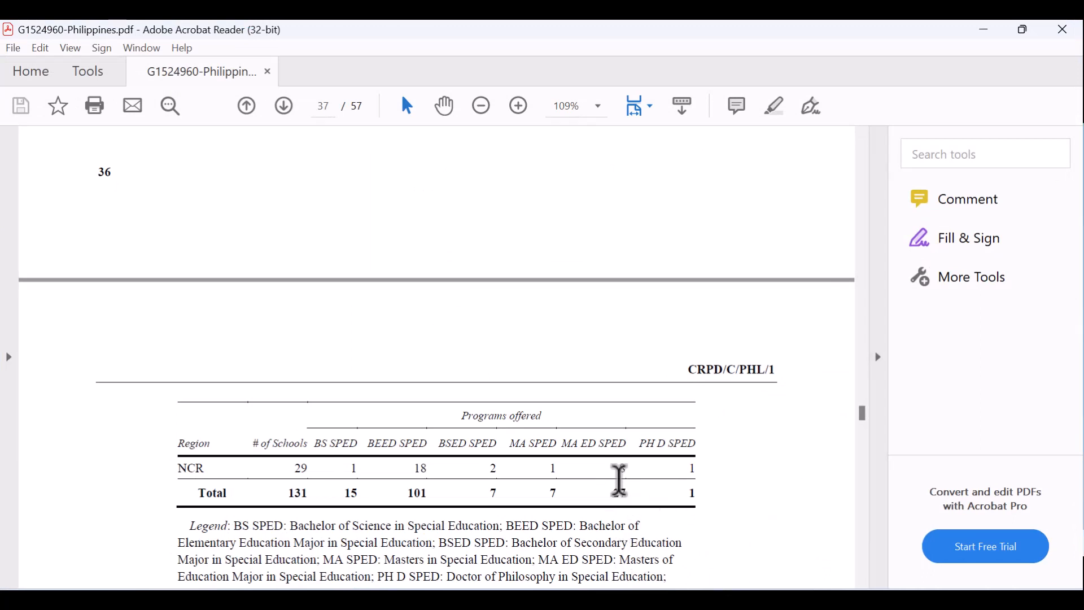
double_click(555, 492)
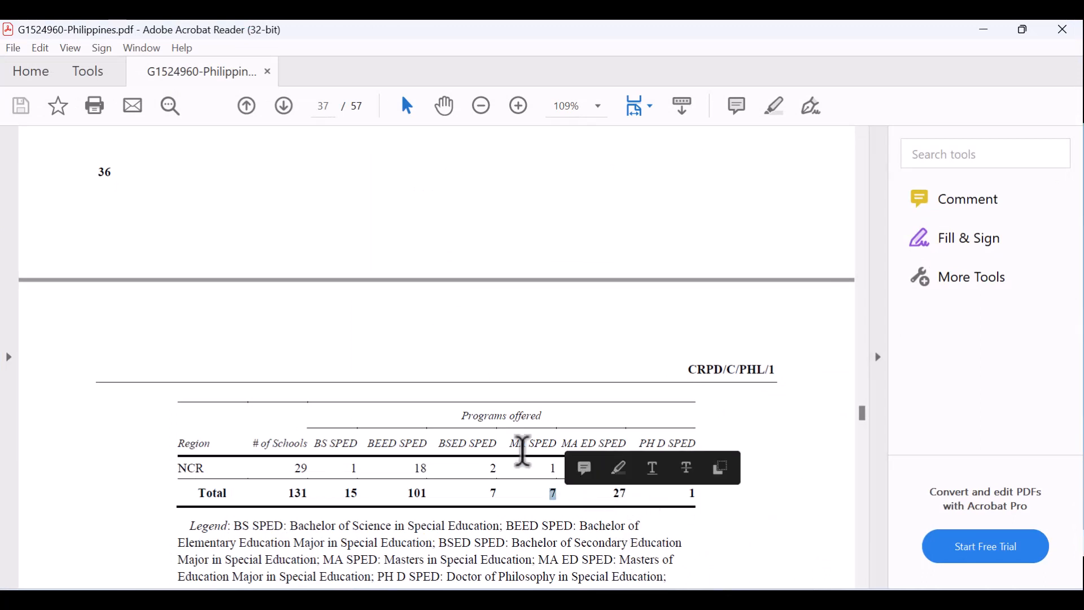
left_click_drag(511, 444, 557, 446)
left_click(598, 481)
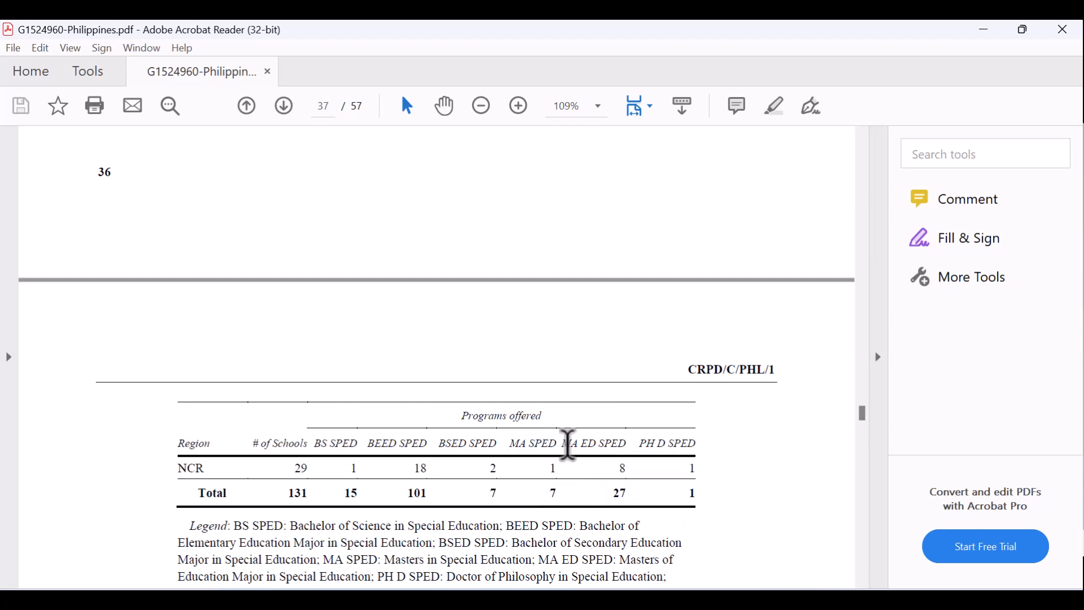
left_click_drag(567, 443, 626, 450)
left_click(576, 472)
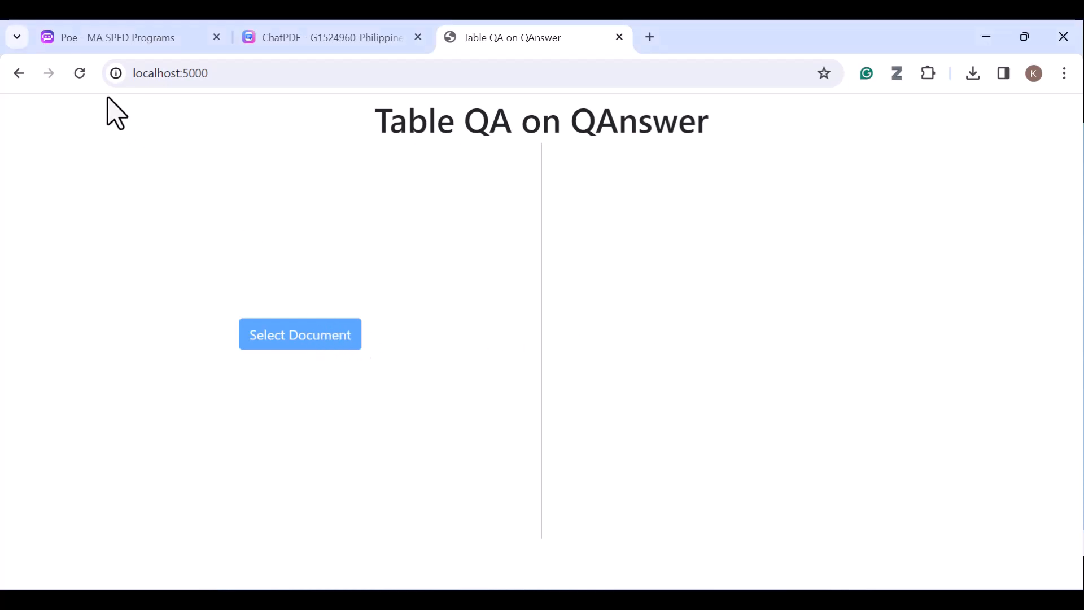
Reload the Table QA page, select G1524960-Philippines.pdf as the document and extract its tables.
left_click(83, 77)
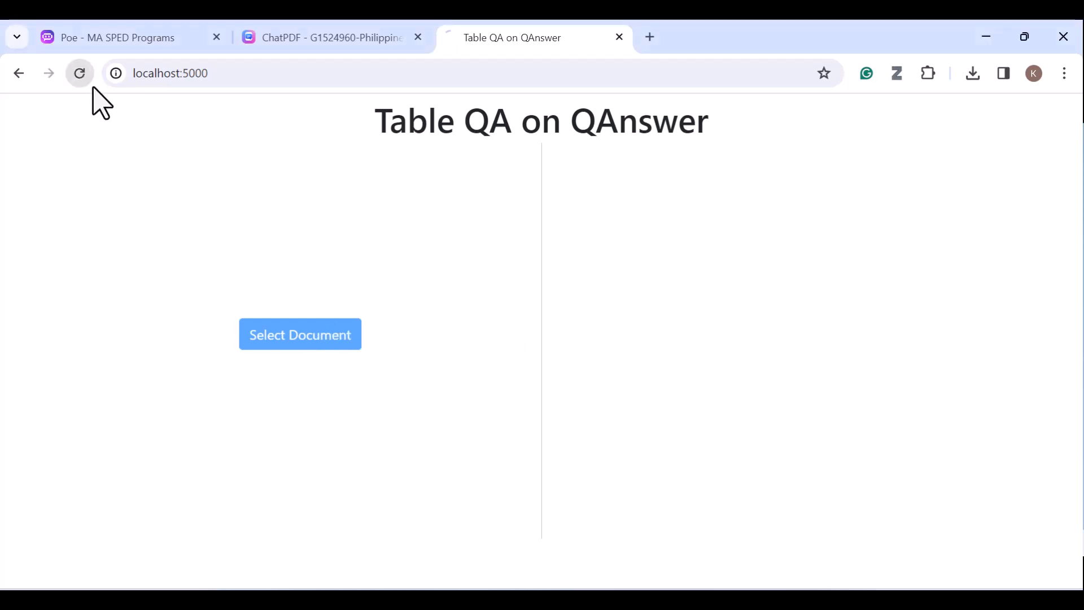
left_click(333, 340)
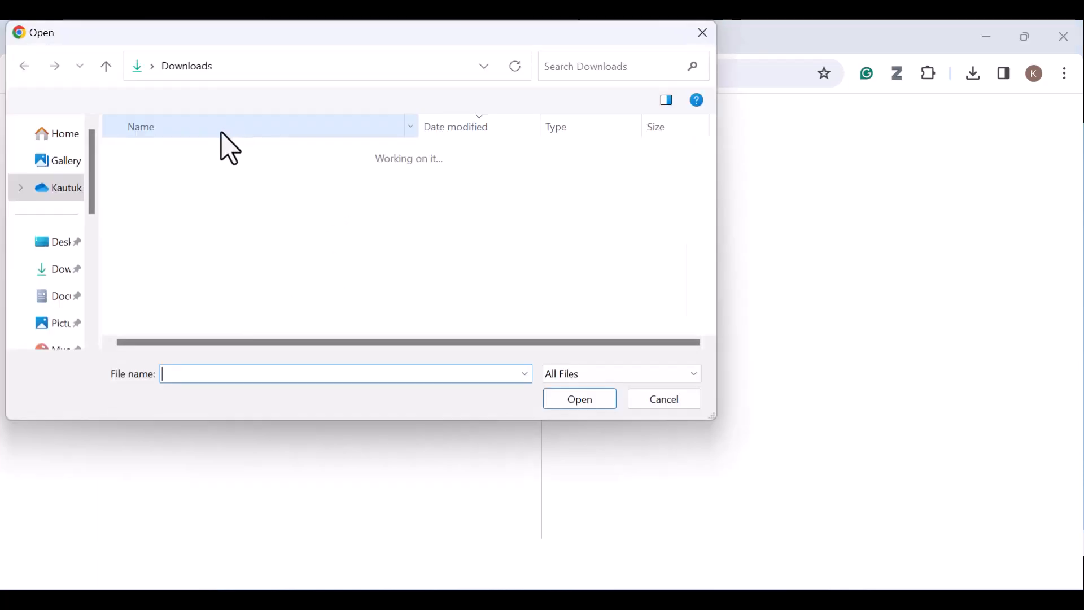
left_click(231, 184)
left_click(583, 400)
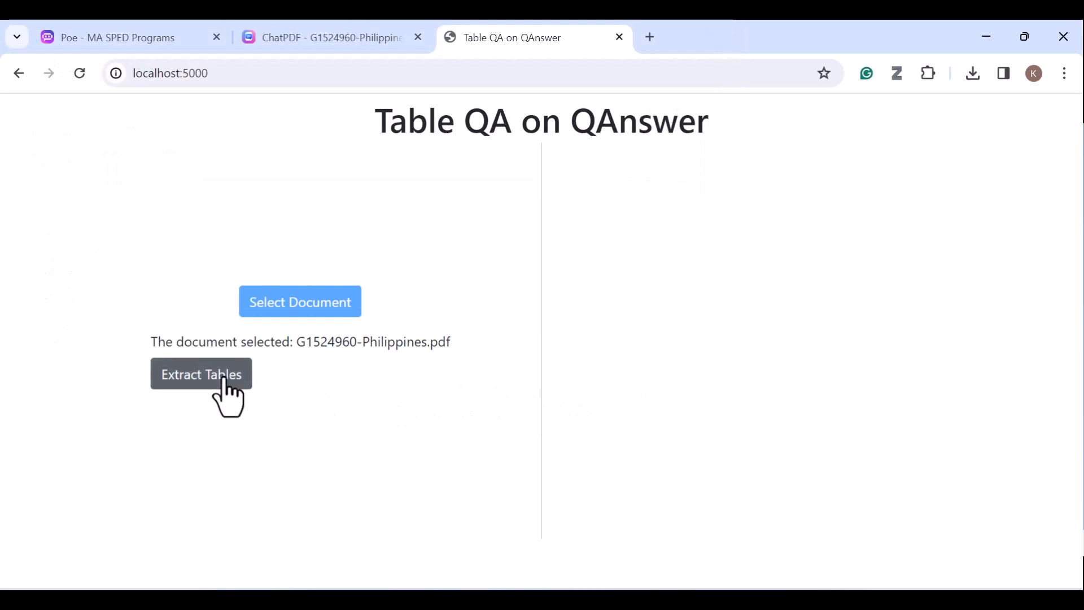
left_click(225, 379)
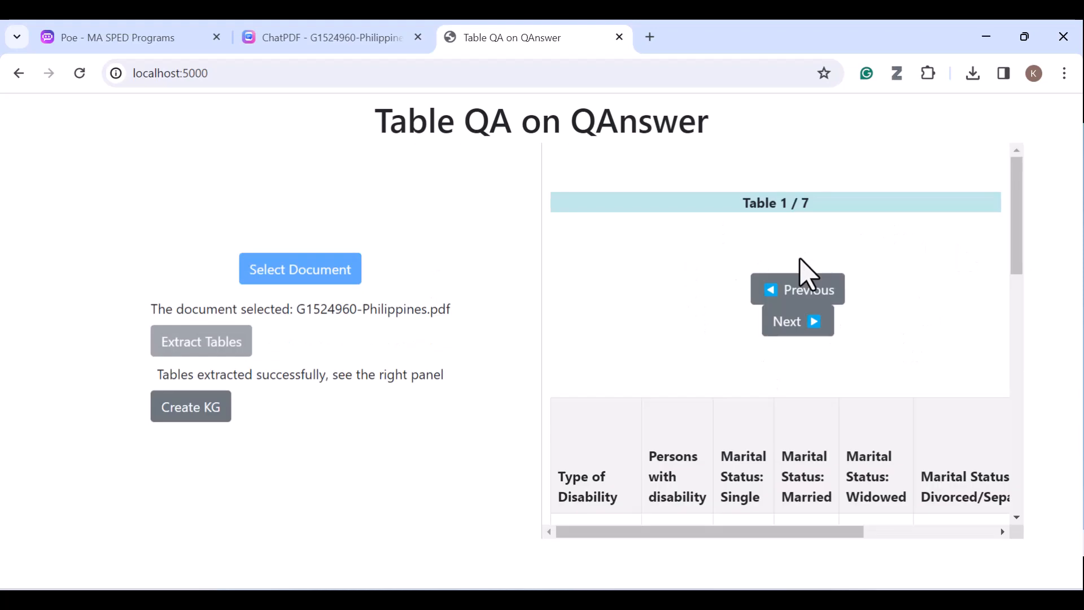
Look through the tables extracted from the Philippines PDF, from the first to the last.
scroll(816, 346, "down", 1)
scroll(813, 338, "up", 1)
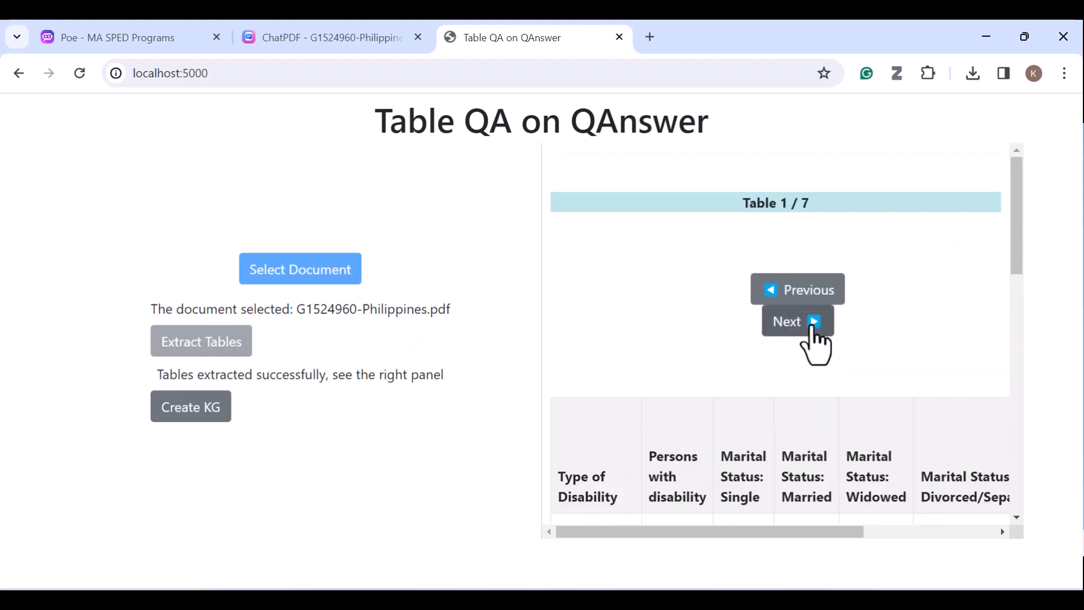
left_click(812, 324)
scroll(813, 389, "down", 2)
scroll(812, 361, "up", 2)
left_click(812, 330)
scroll(822, 418, "down", 6)
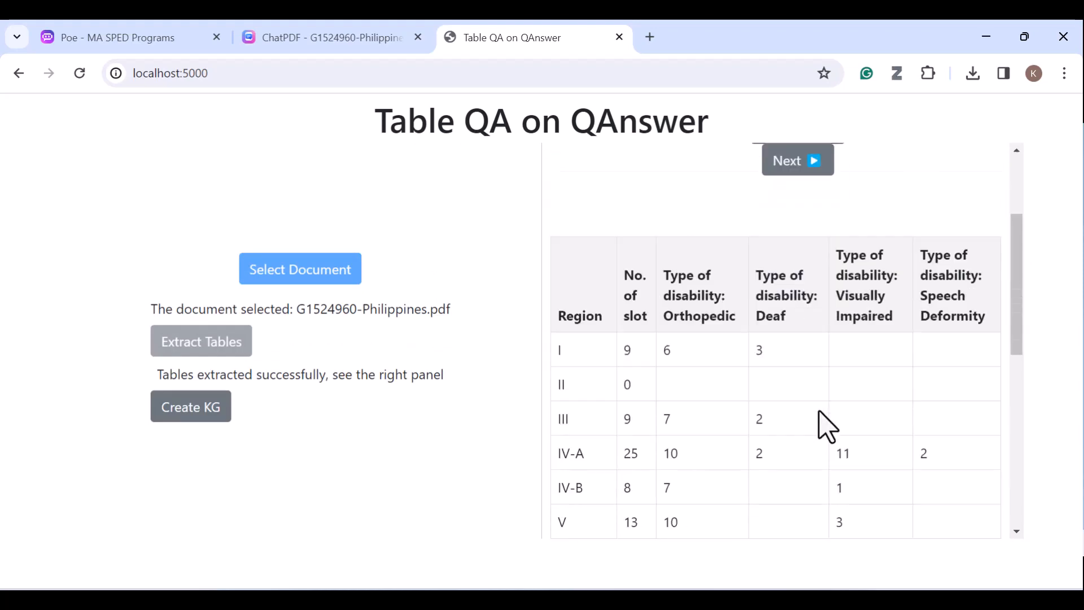
scroll(823, 424, "up", 5)
scroll(818, 390, "up", 1)
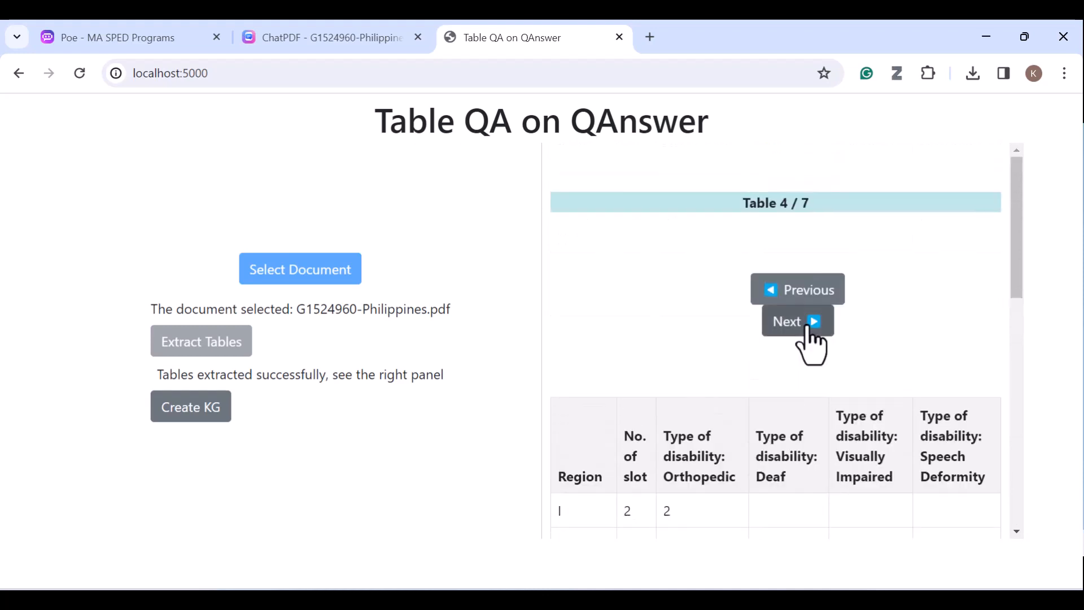
left_click(811, 329)
scroll(828, 384, "down", 2)
scroll(824, 362, "up", 2)
left_click(805, 337)
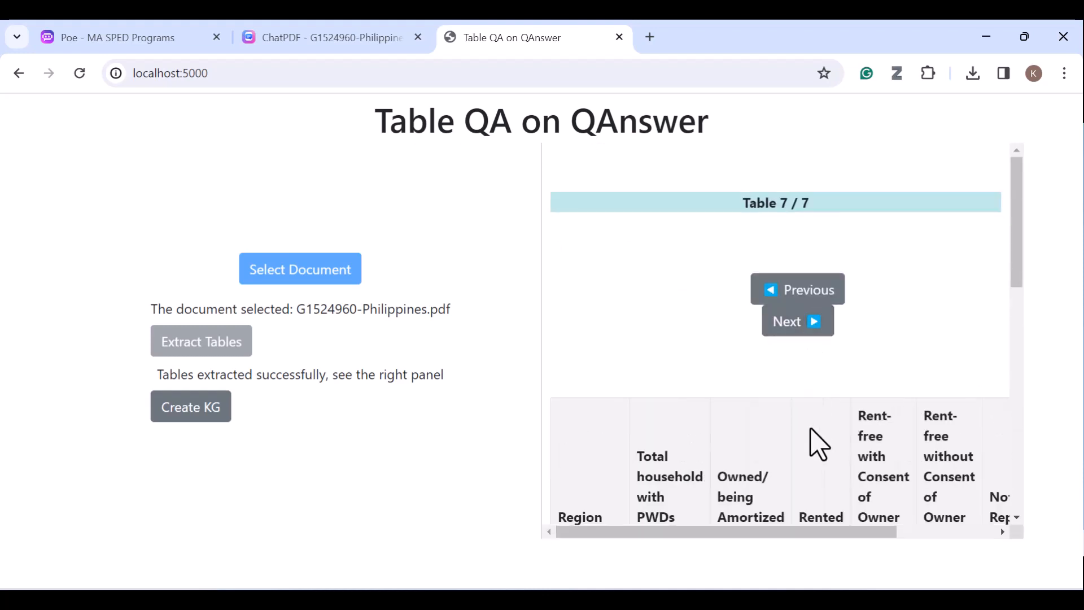
scroll(813, 443, "down", 2)
Create the knowledge graph from the extracted tables and examine the prefixes and triples in its RDF code.
left_click(215, 407)
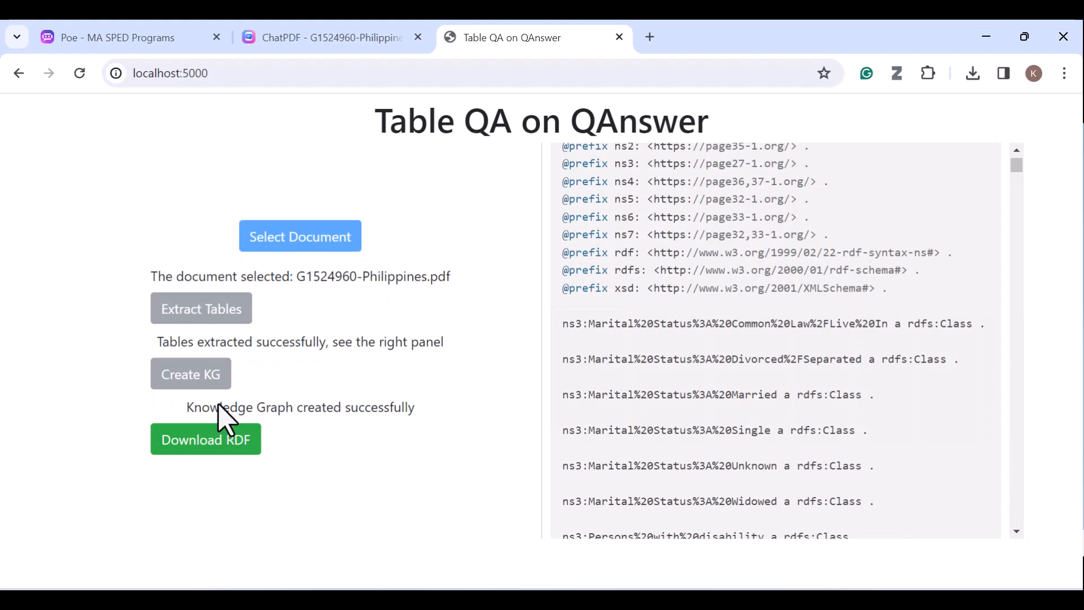
left_click_drag(715, 220, 754, 345)
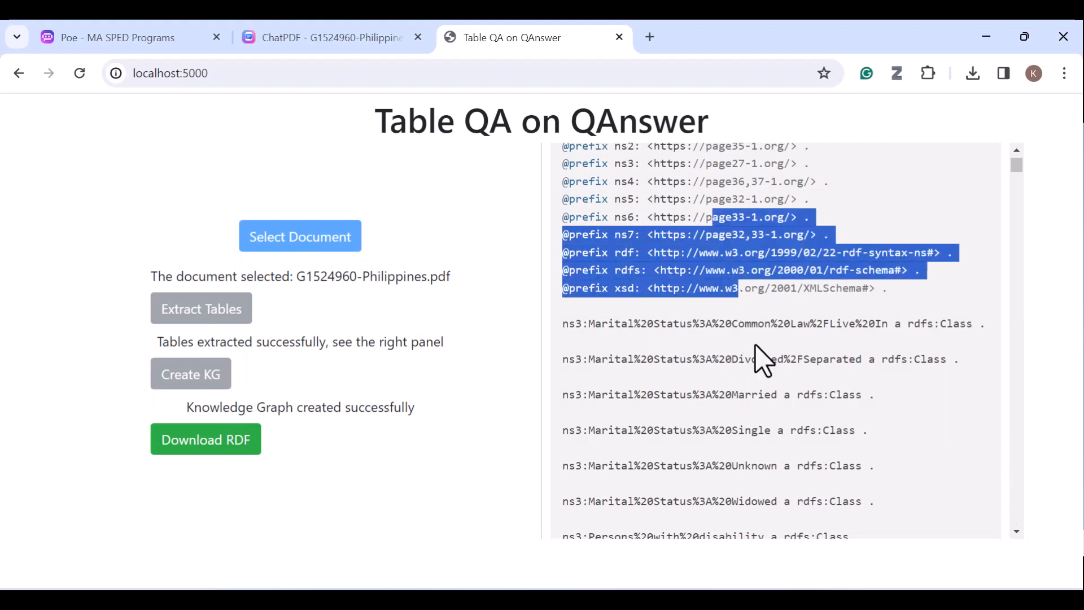
left_click(753, 425)
scroll(692, 328, "up", 2)
left_click_drag(648, 231, 731, 443)
left_click(685, 406)
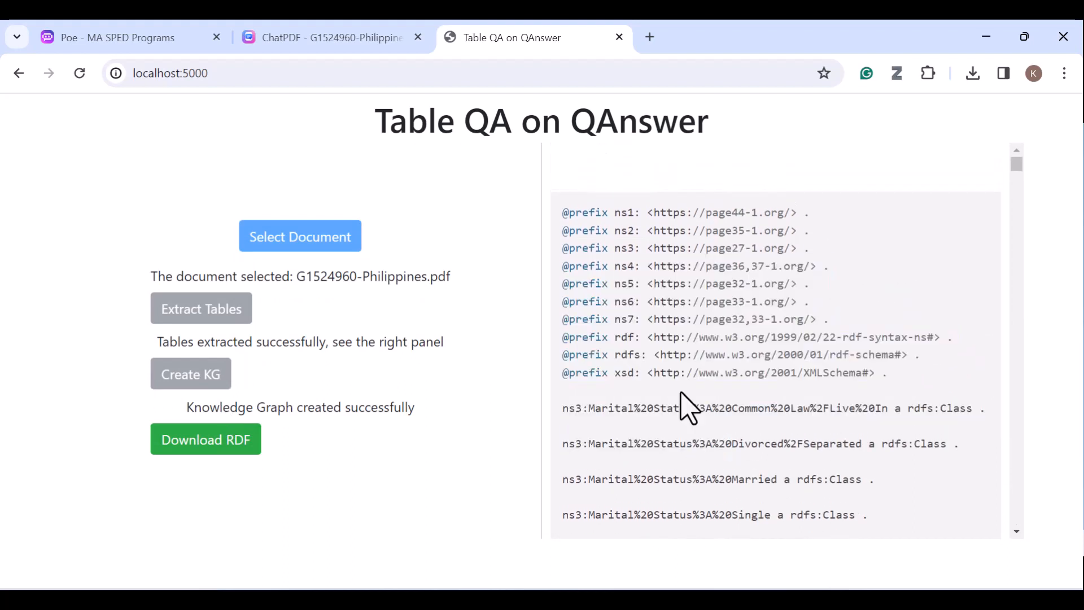
scroll(682, 390, "down", 5)
scroll(679, 376, "down", 6)
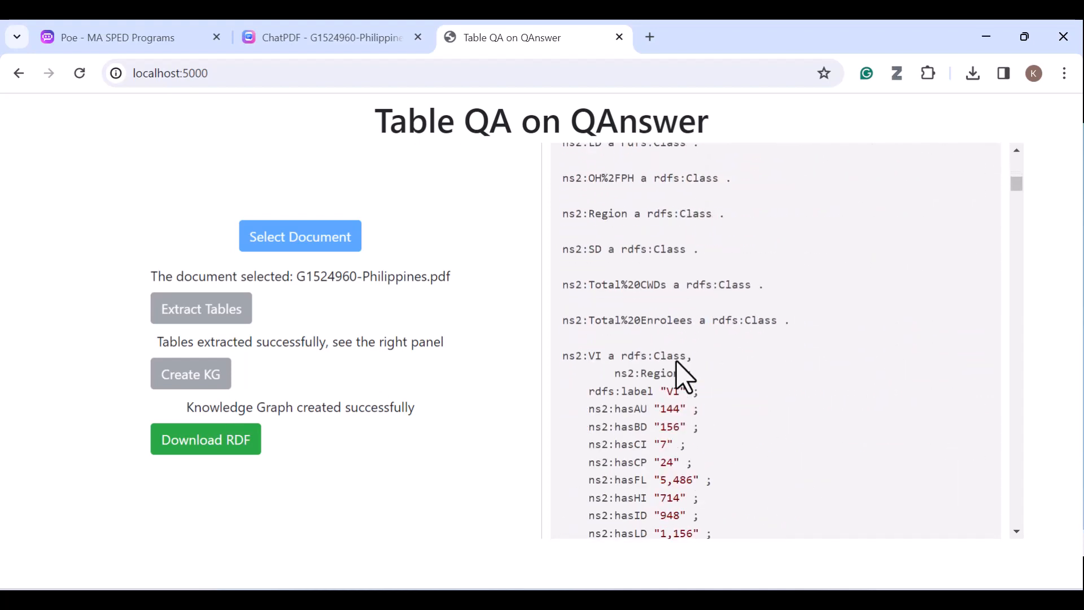
scroll(678, 361, "down", 10)
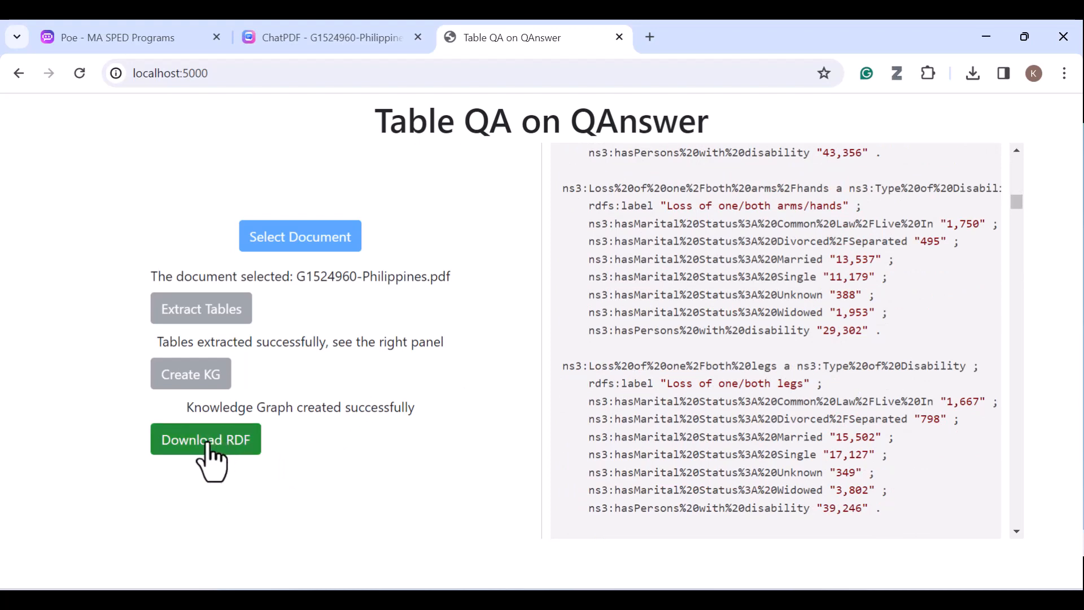
Download the knowledge graph as an RDF file and open the QAnswer platform from the Table QA page.
left_click(212, 445)
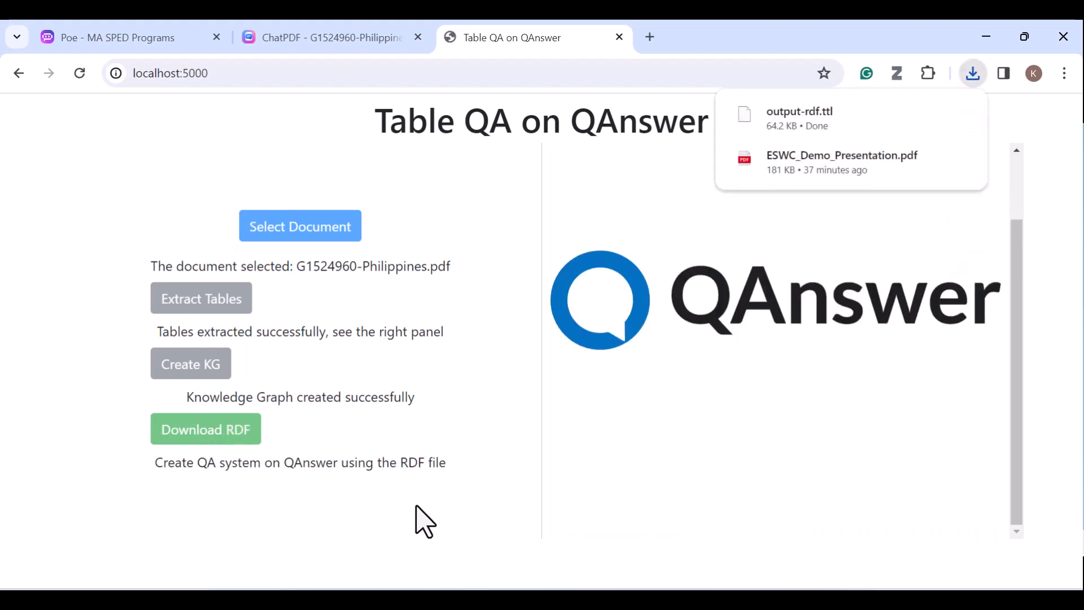
mouse_move(847, 130)
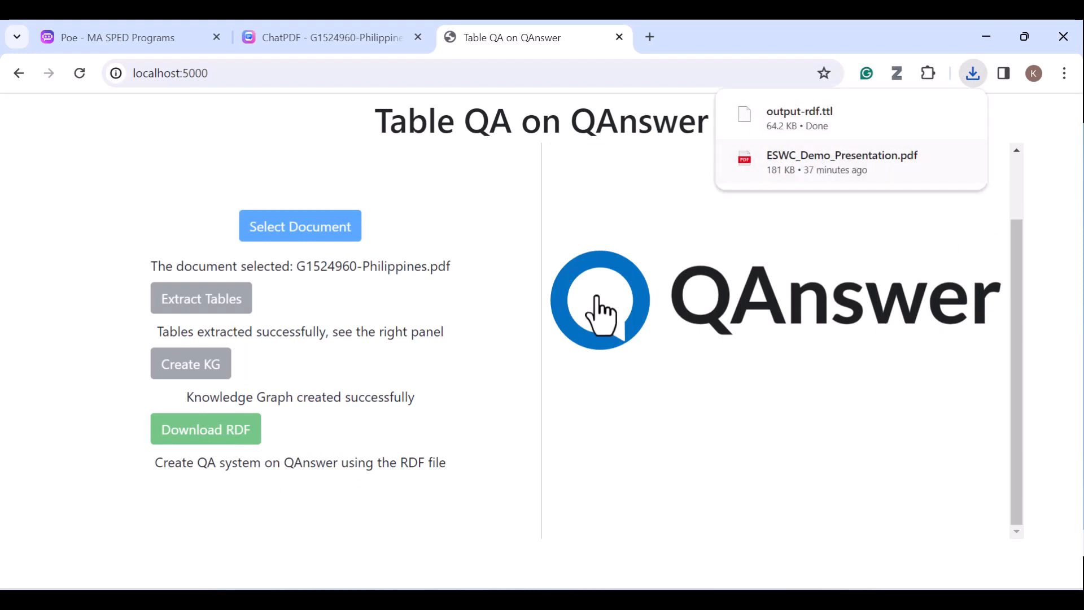
left_click(781, 317)
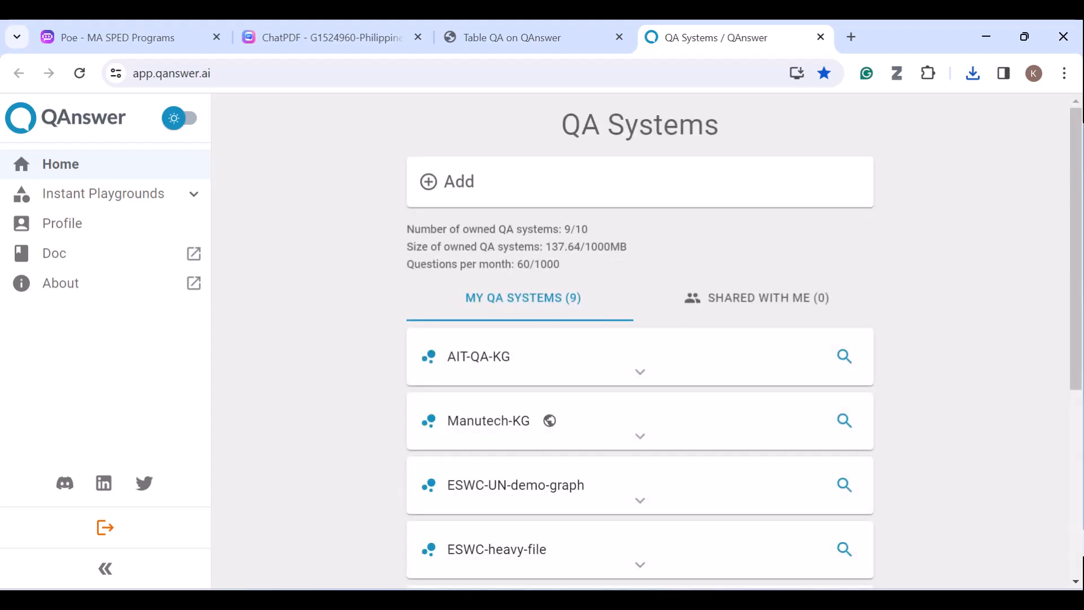
Start a new document based QA system and name it UN-demo-document.
left_click(518, 186)
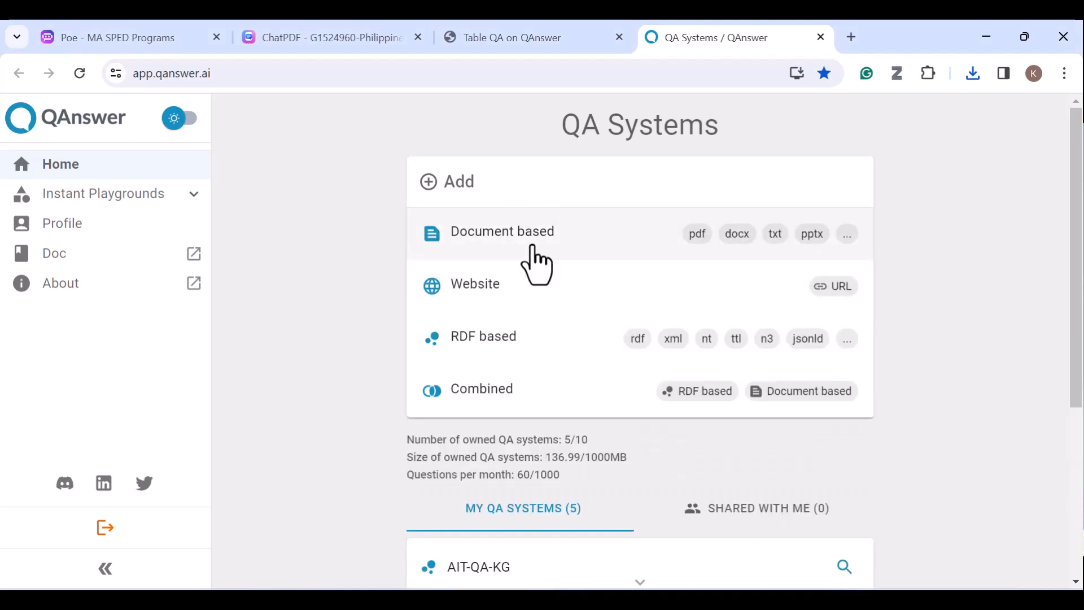
left_click(532, 248)
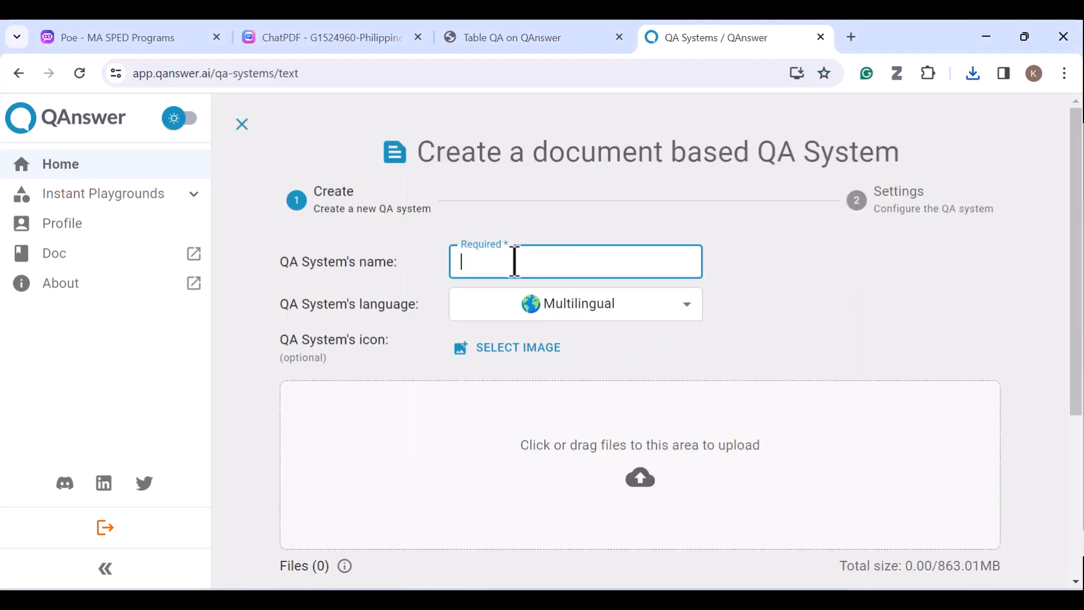
type("UN-demo-document")
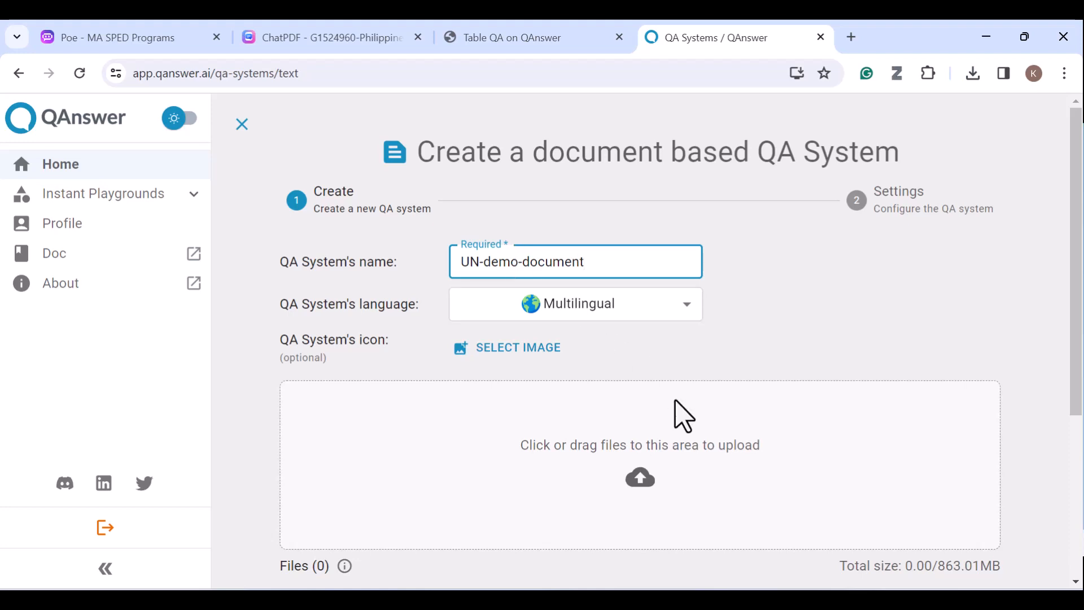
Upload G1524960-Philippines.pdf to the document based QA system and finish creating it.
left_click(679, 473)
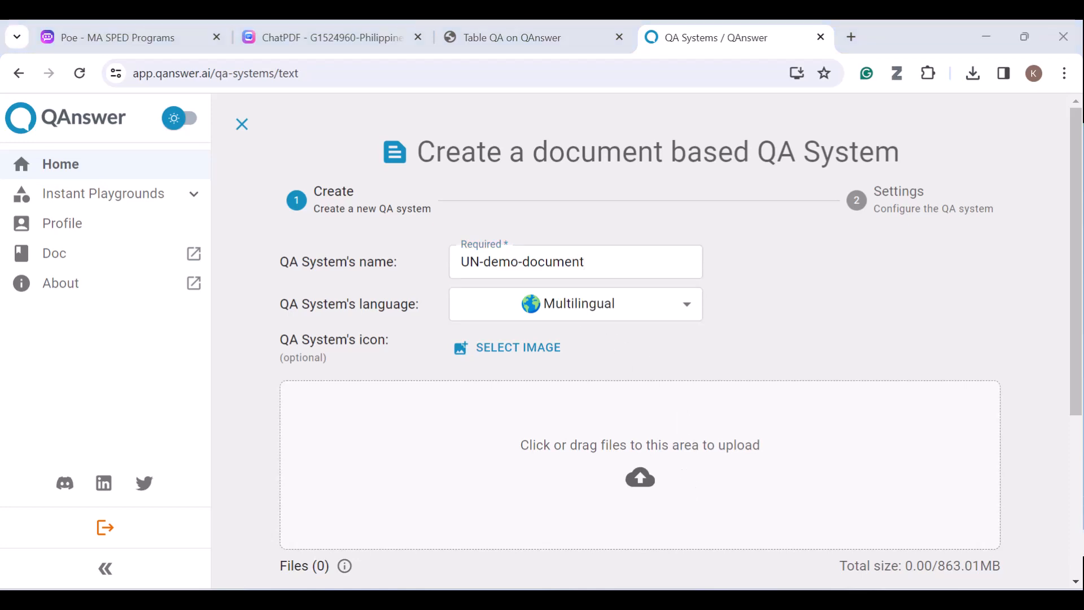
left_click_drag(738, 581, 675, 494)
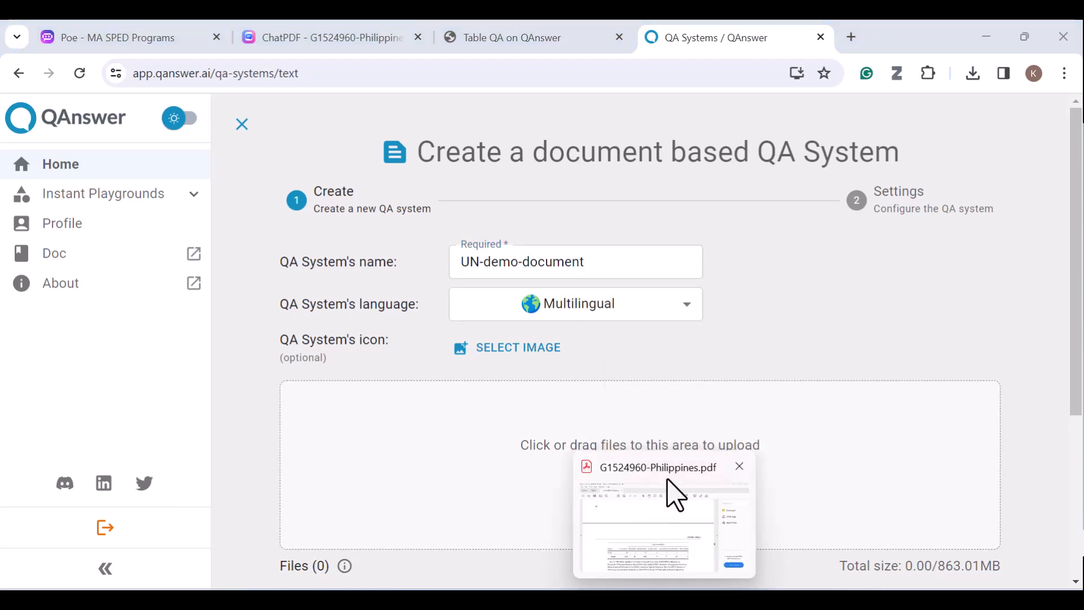
left_click(811, 318)
scroll(645, 398, "down", 1)
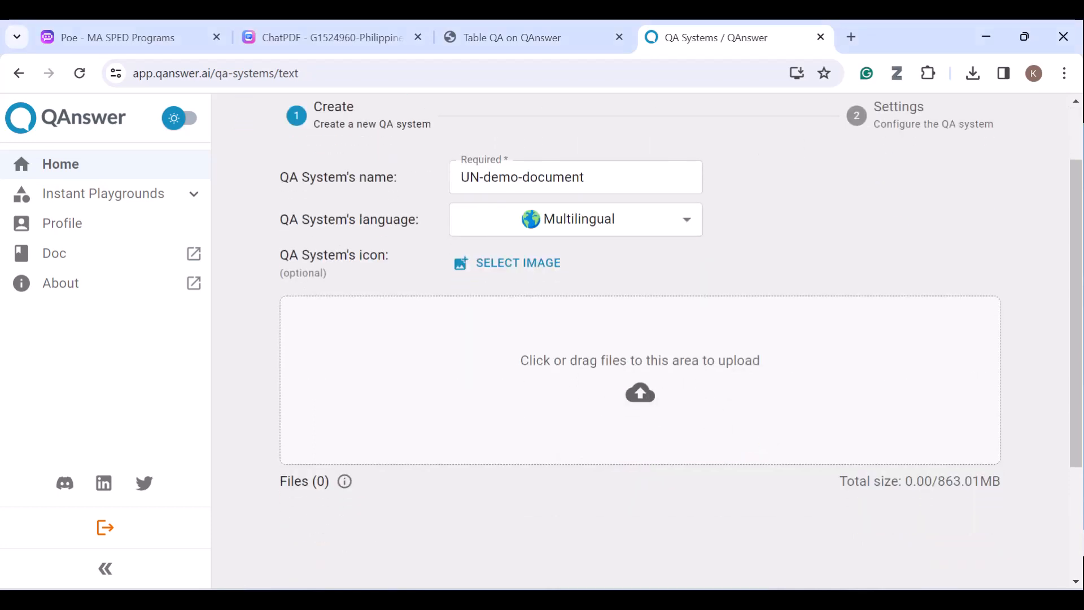
left_click_drag(969, 429, 674, 391)
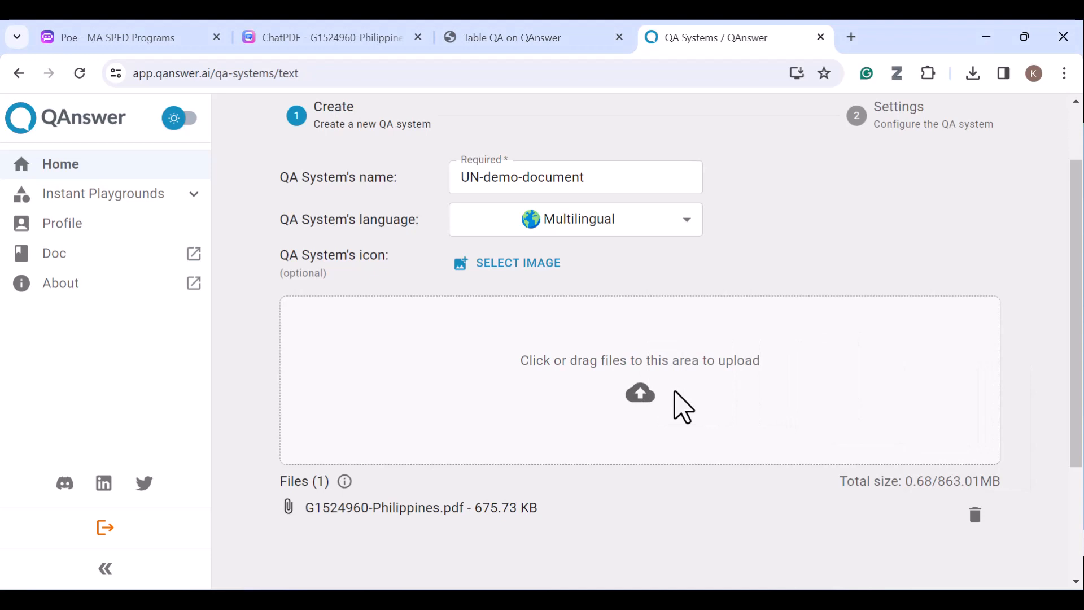
scroll(674, 391, "down", 3)
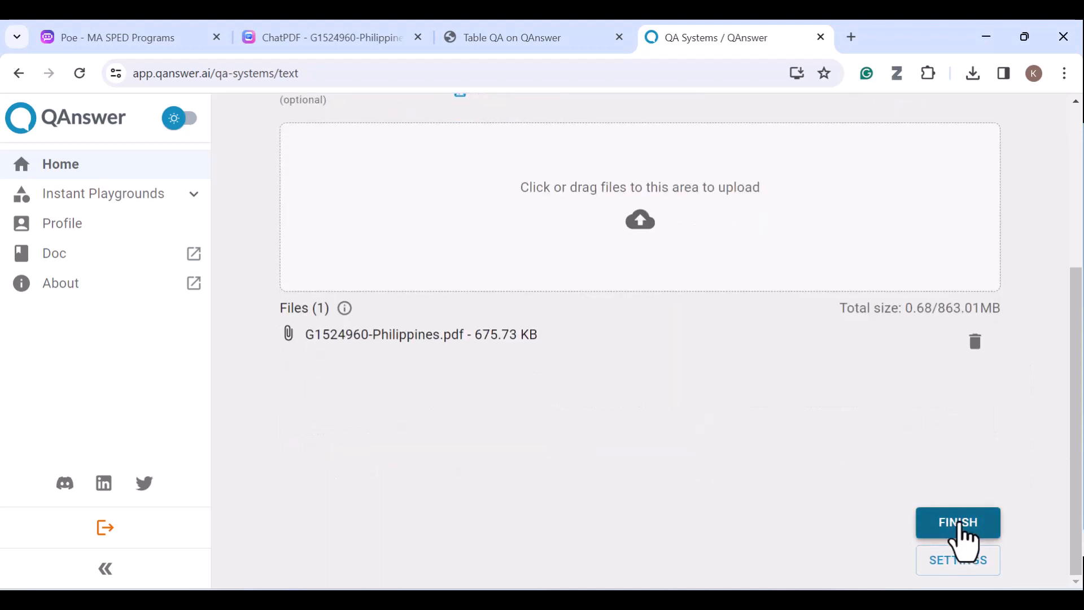
left_click(958, 524)
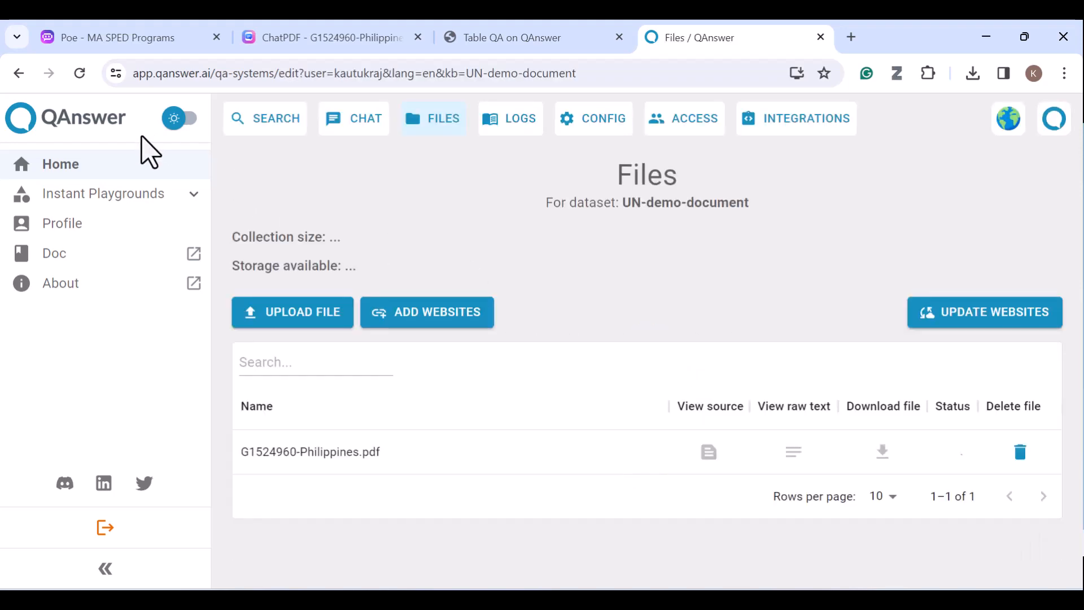
Return to the QA systems overview, start a new RDF based QA system and name it UN-demo-graph.
left_click(109, 167)
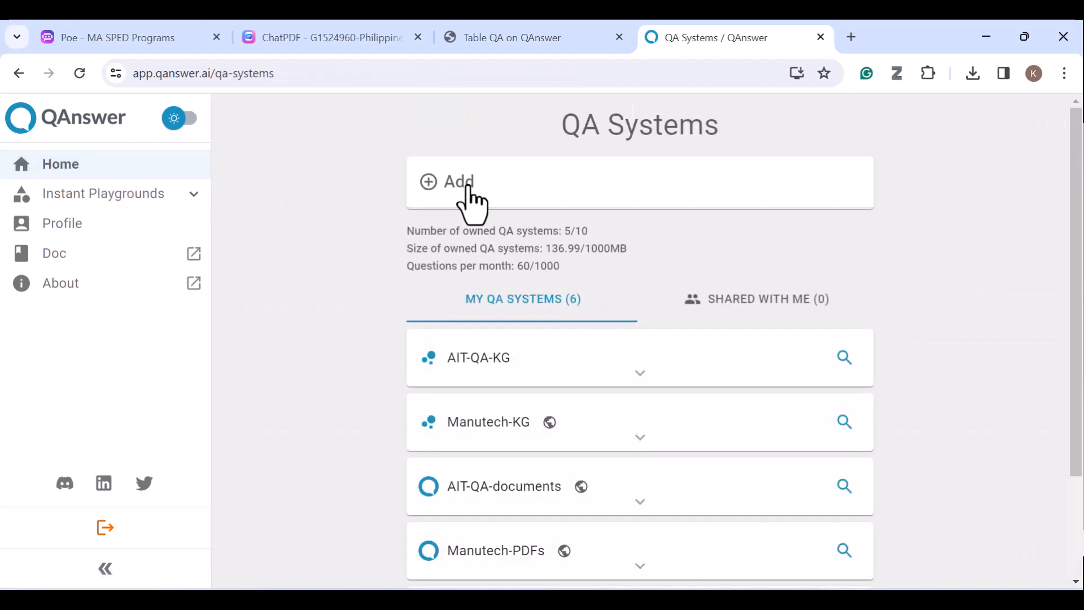
left_click(469, 185)
left_click(521, 268)
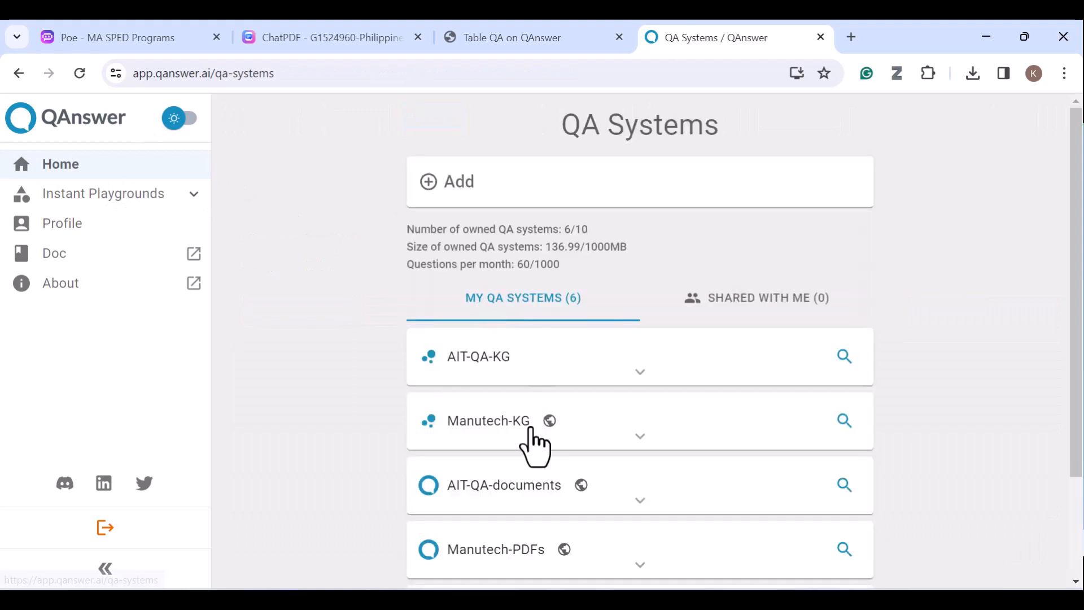
left_click(467, 185)
left_click(533, 340)
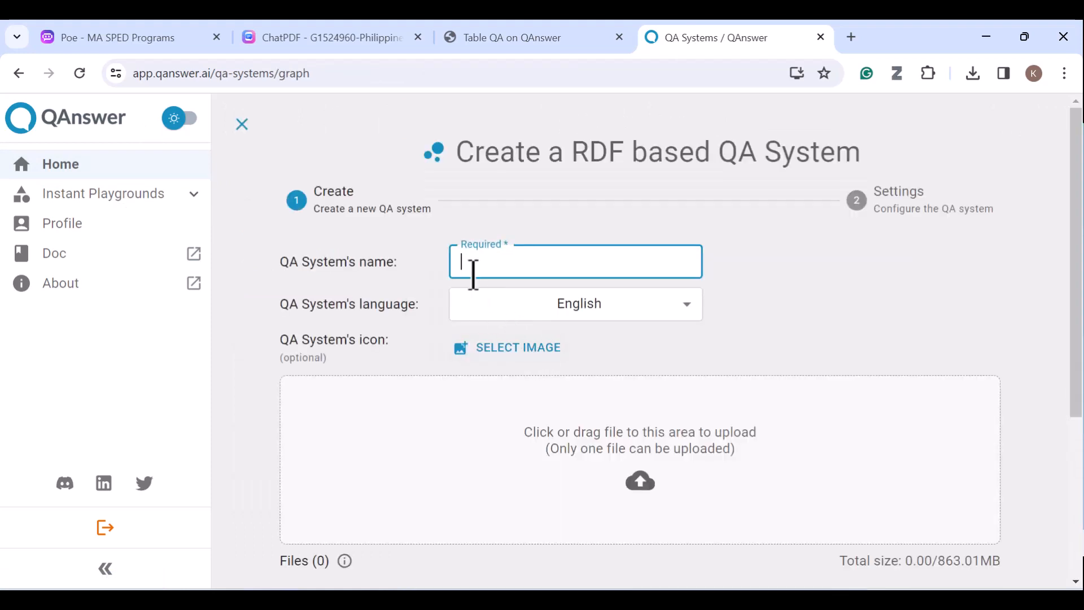
type("J")
key("BackSpace")
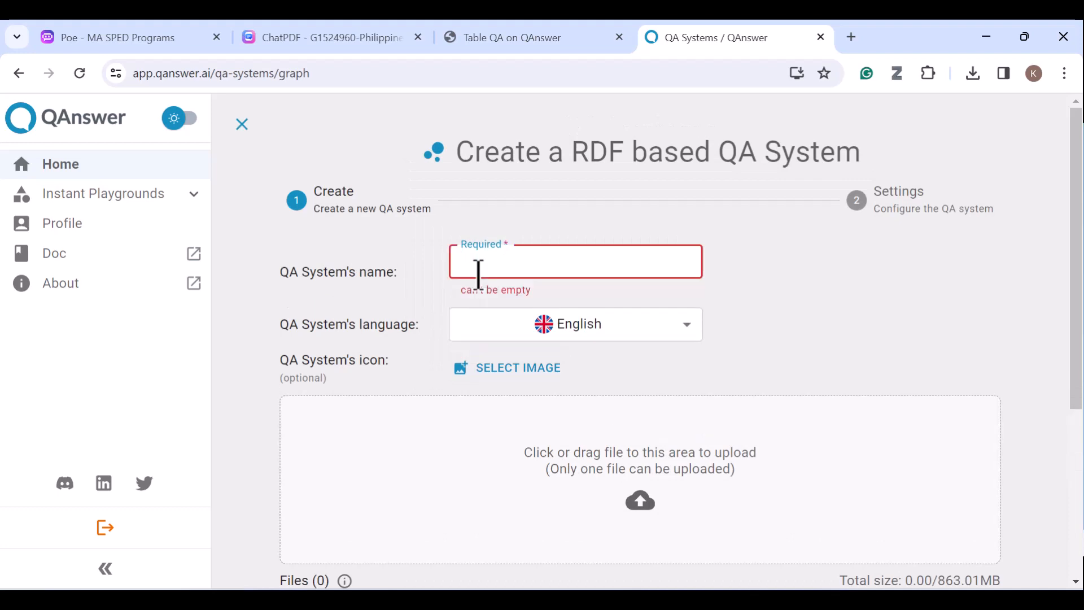
type("UI-demo-")
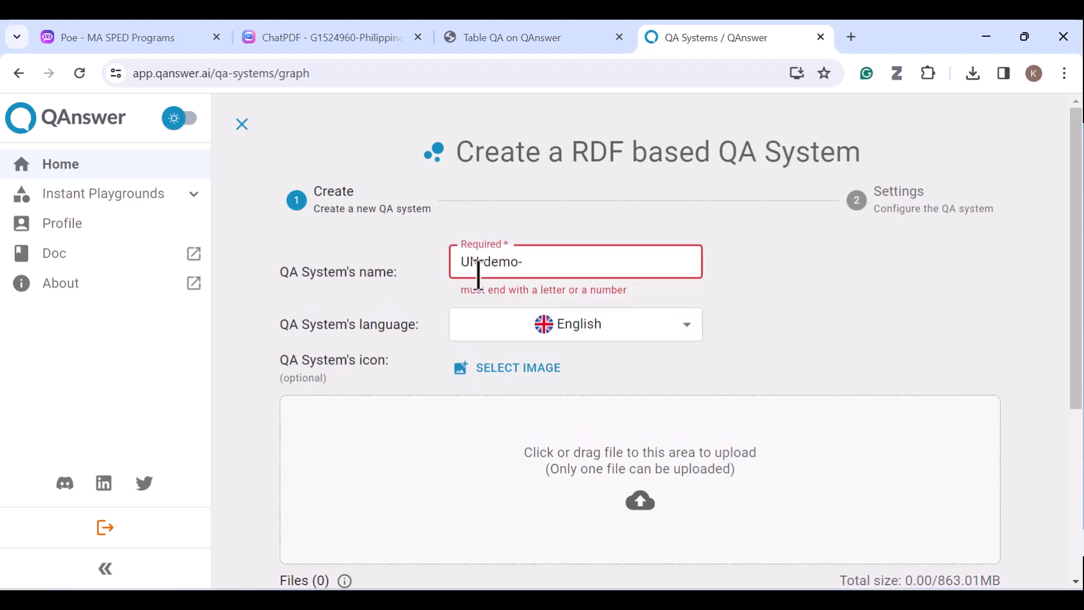
type("graph")
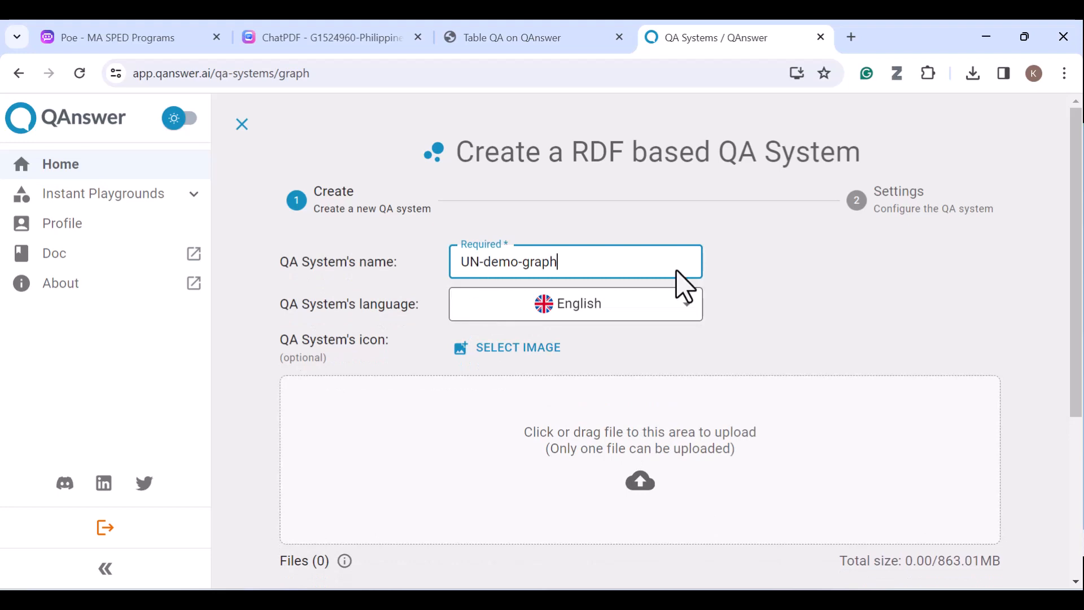
Upload output-rdf.ttl to the RDF based QA system and finish creating it.
key("alt+Tab")
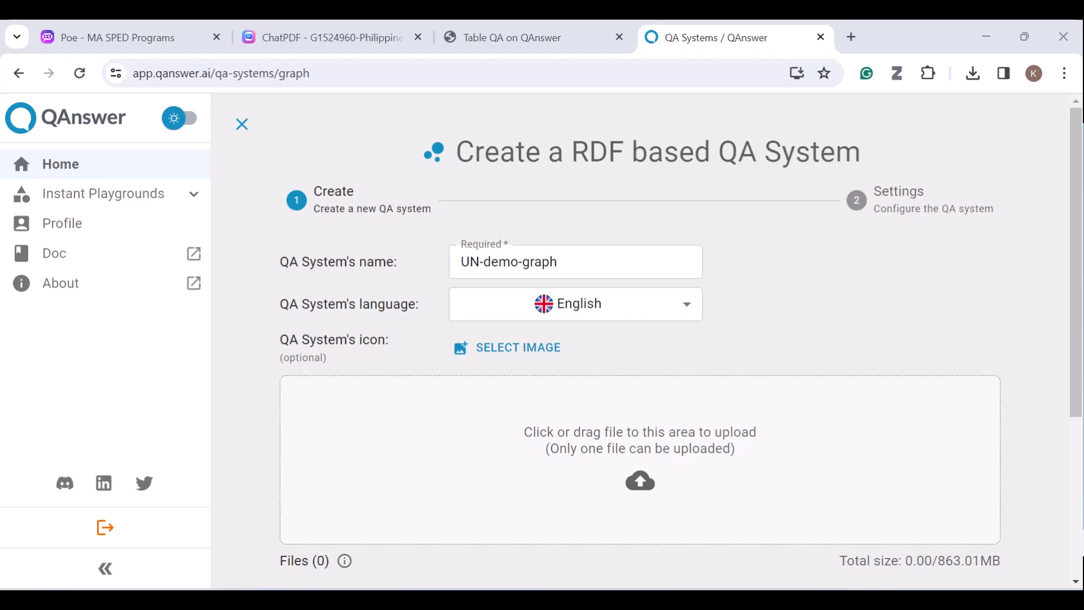
left_click_drag(1073, 446, 653, 486)
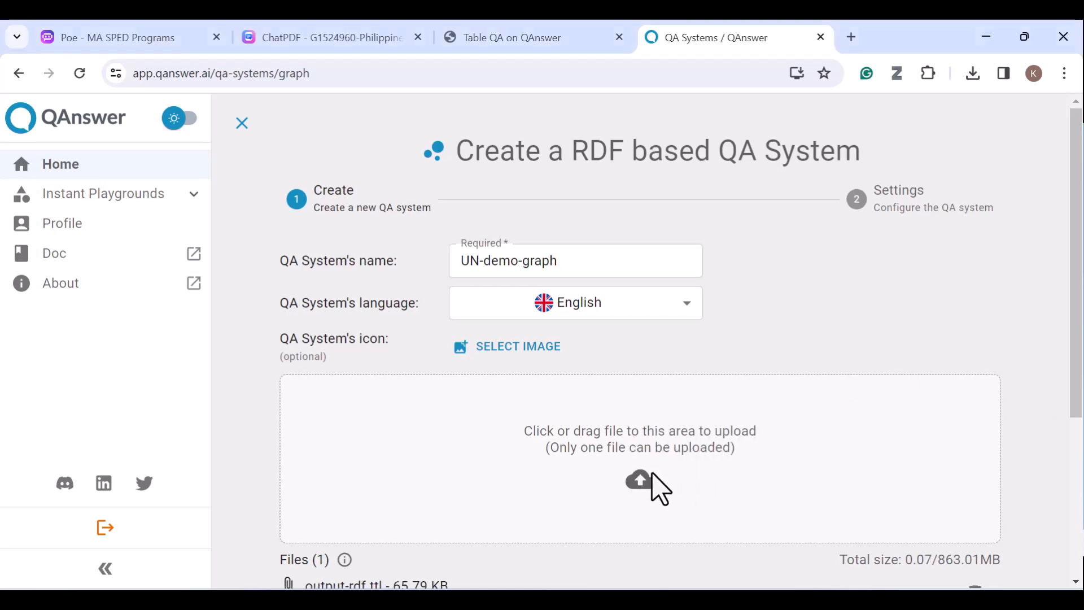
scroll(654, 489, "down", 3)
scroll(654, 489, "down", 2)
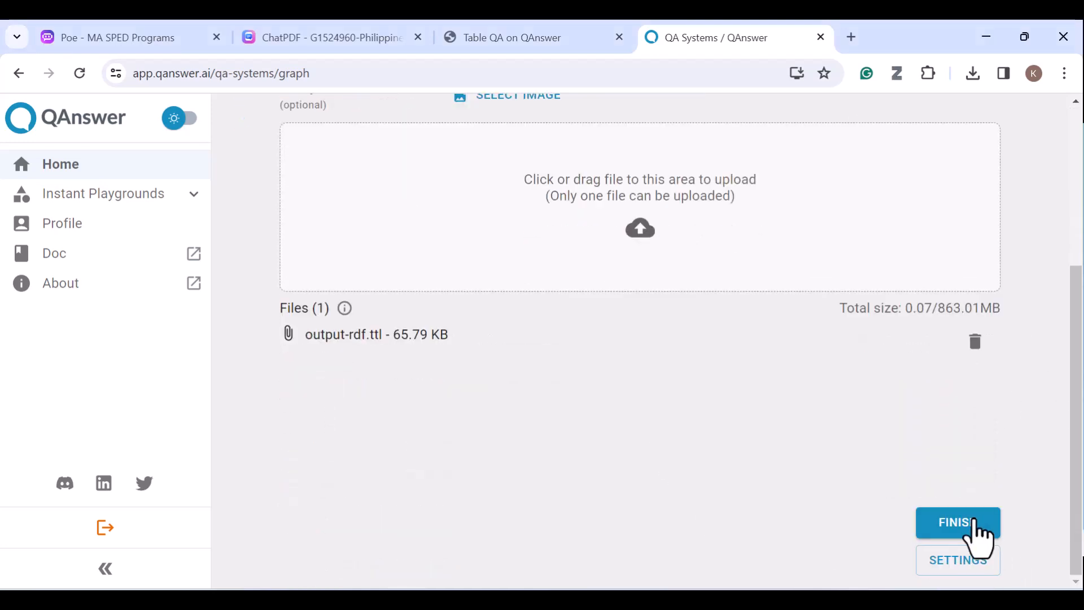
left_click(958, 522)
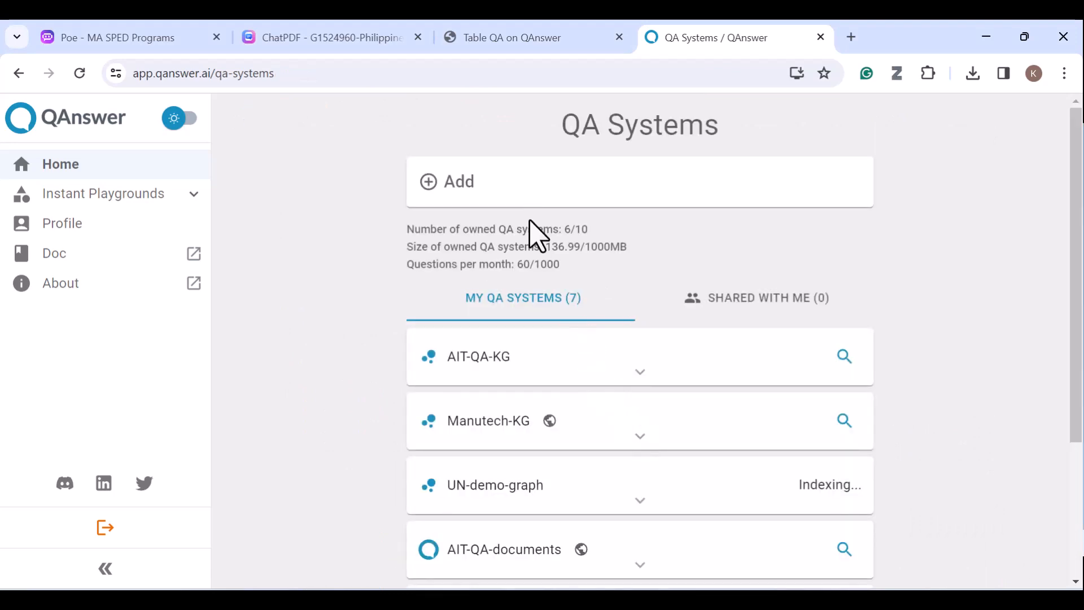
Start a new combined QA system and name it UN-demo-combined.
left_click(505, 195)
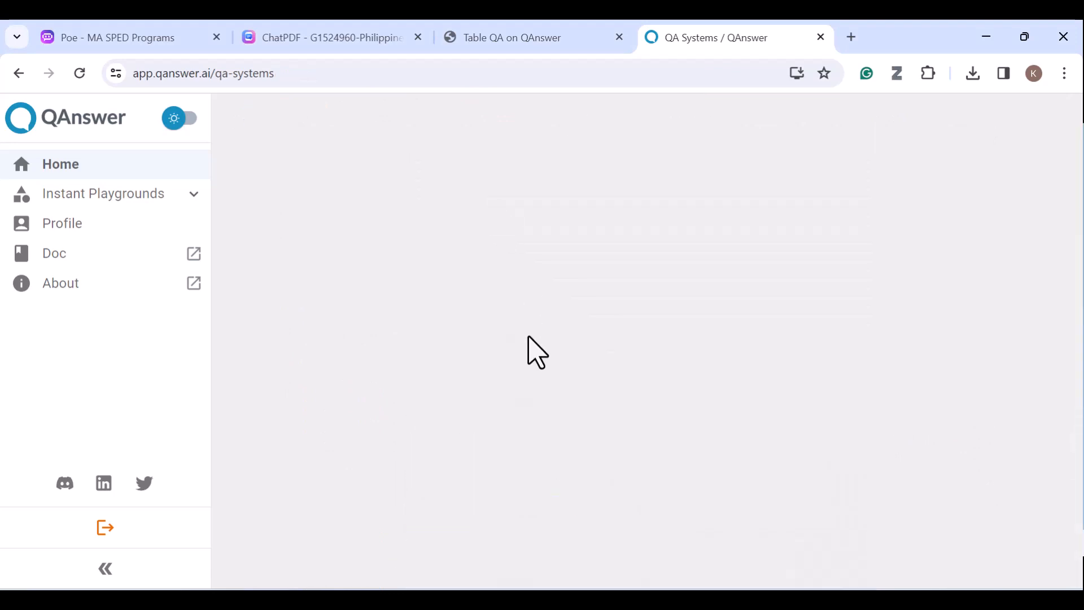
left_click(528, 183)
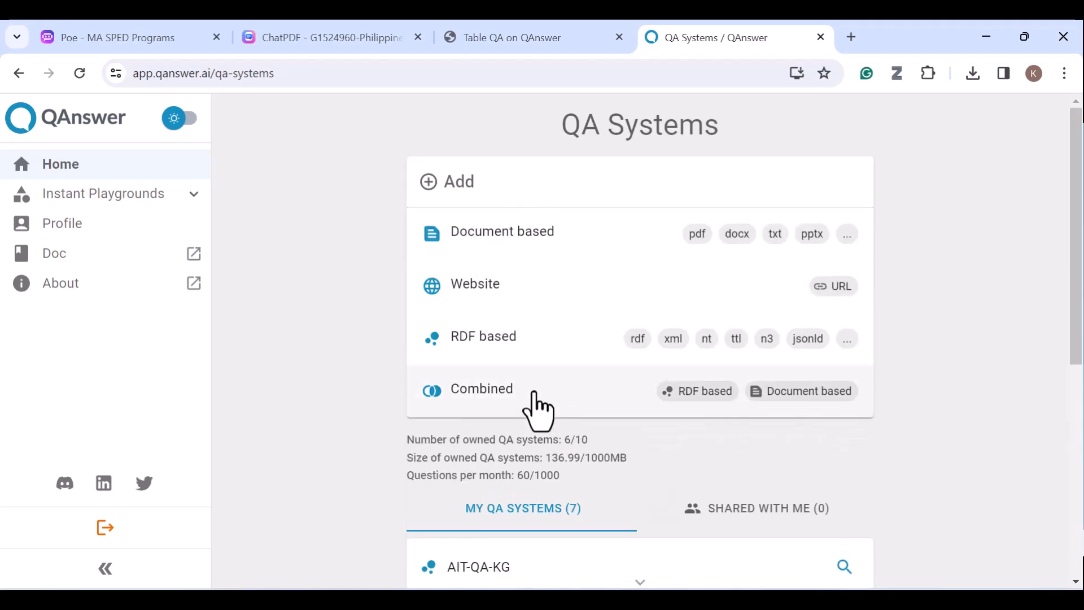
left_click(531, 391)
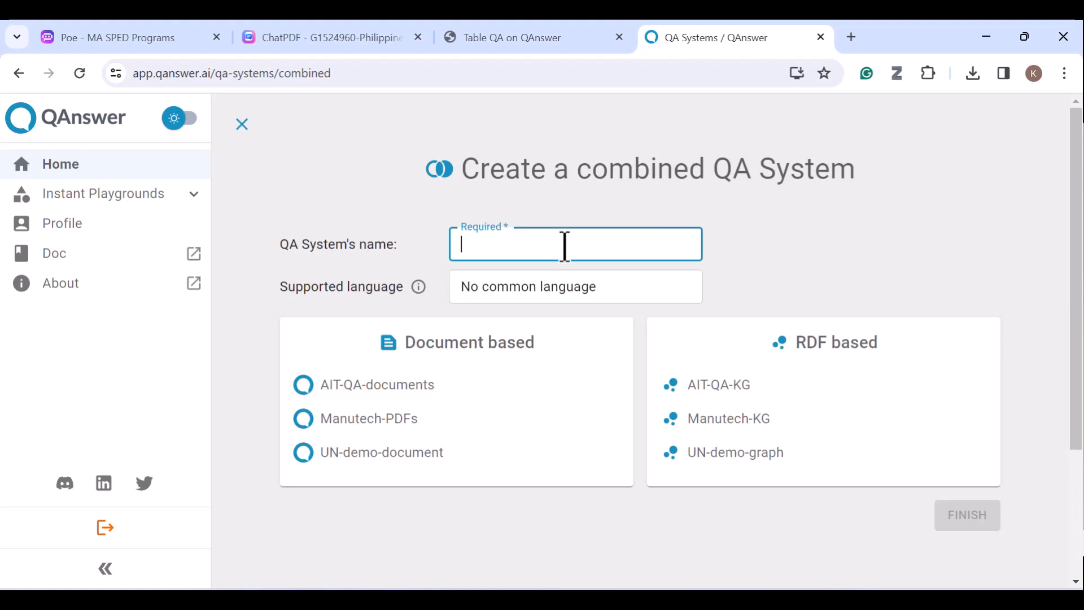
type("UN_demo")
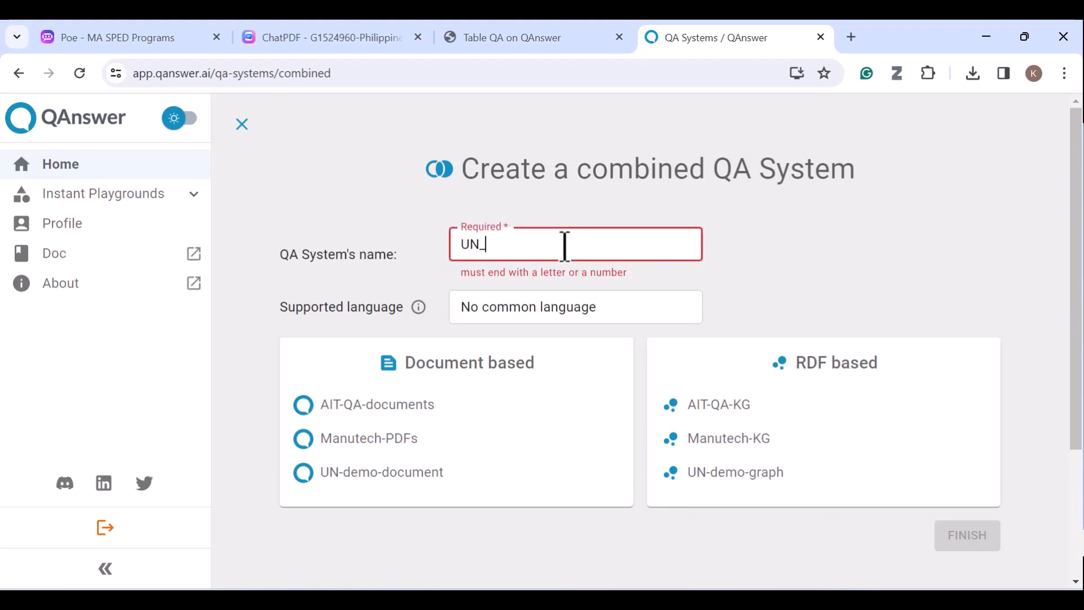
key("BackSpace")
key("BackSpace")
key("BackSpace")
key("BackSpace")
type("-demo-combined")
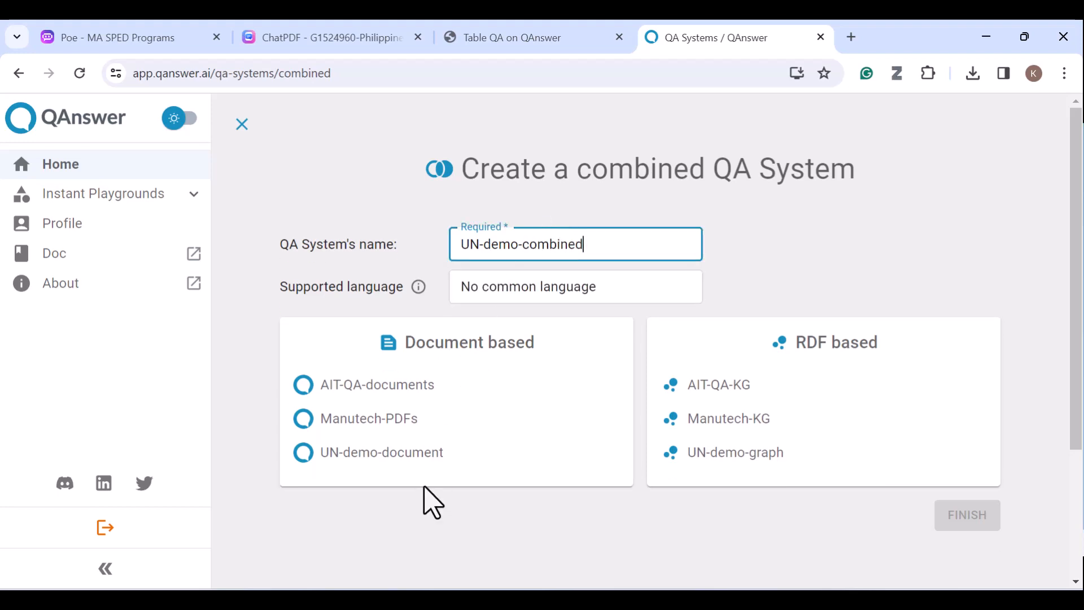
Combine the UN-demo-document and UN-demo-graph systems and finish creating the combined QA system.
left_click(427, 452)
left_click(790, 453)
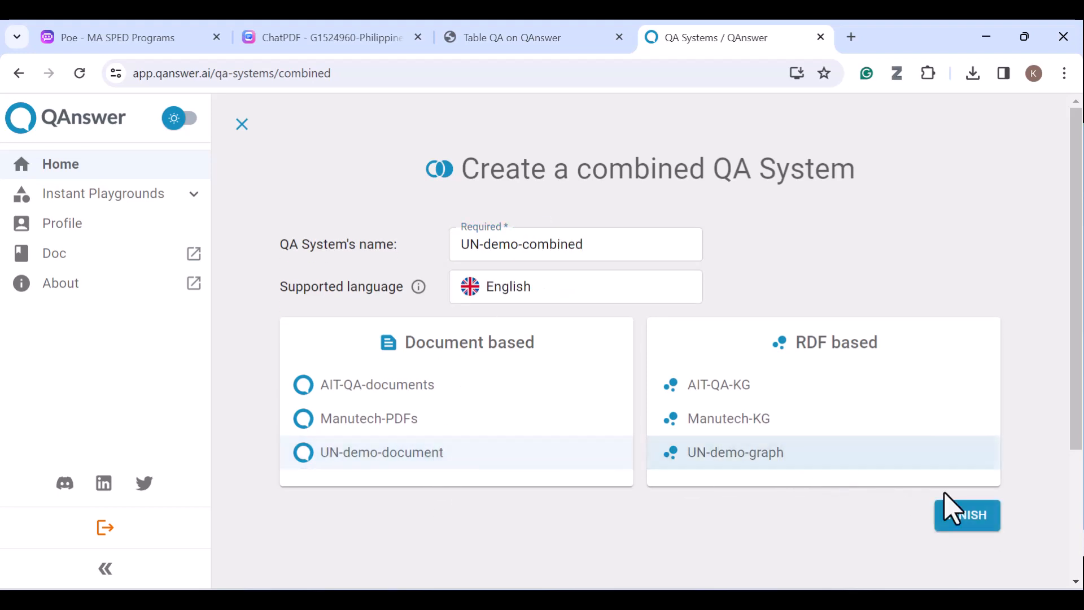
left_click(974, 517)
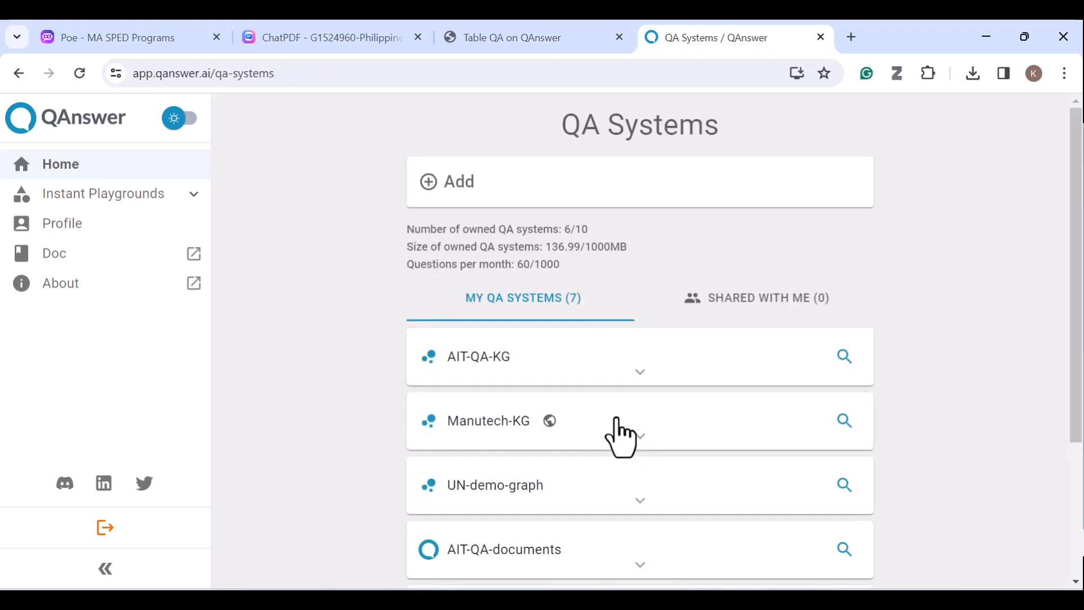
Refresh the QA systems overview and open the question search of UN-demo-combined.
scroll(497, 443, "down", 3)
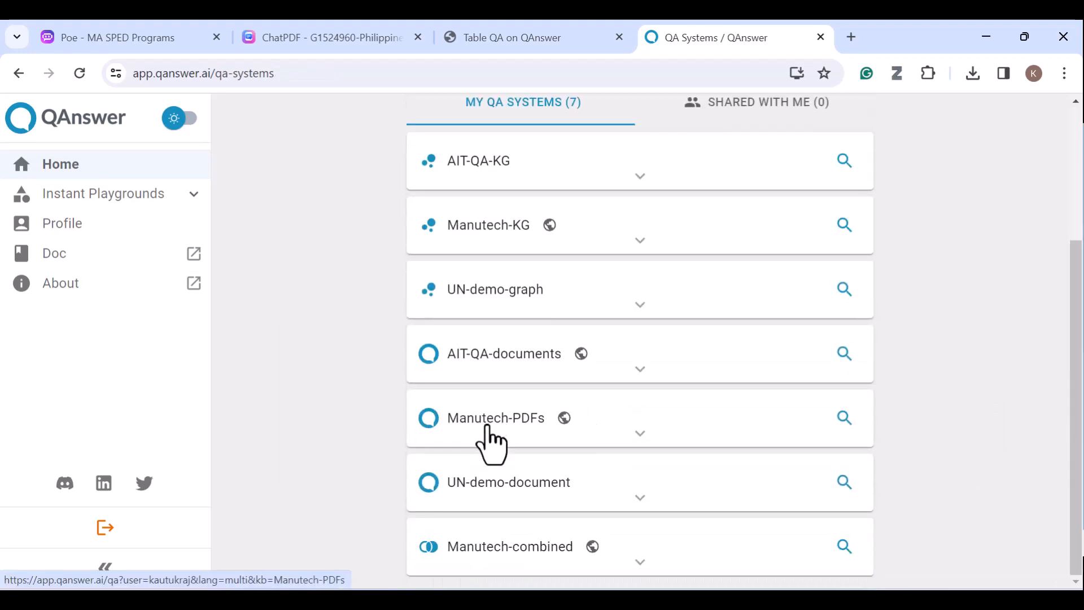
left_click(80, 74)
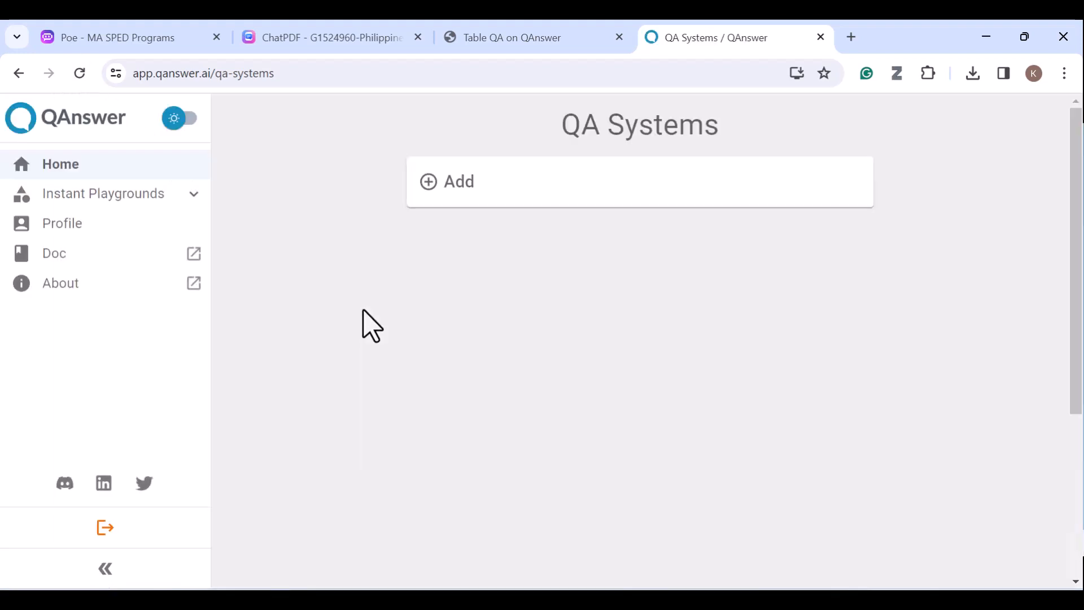
scroll(364, 316, "down", 5)
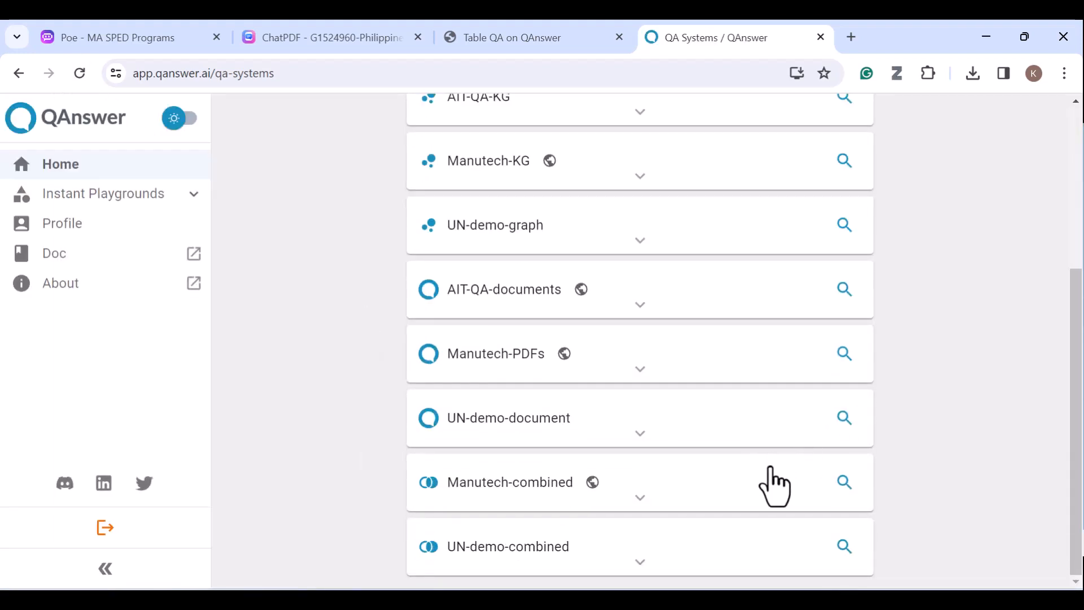
left_click(847, 547)
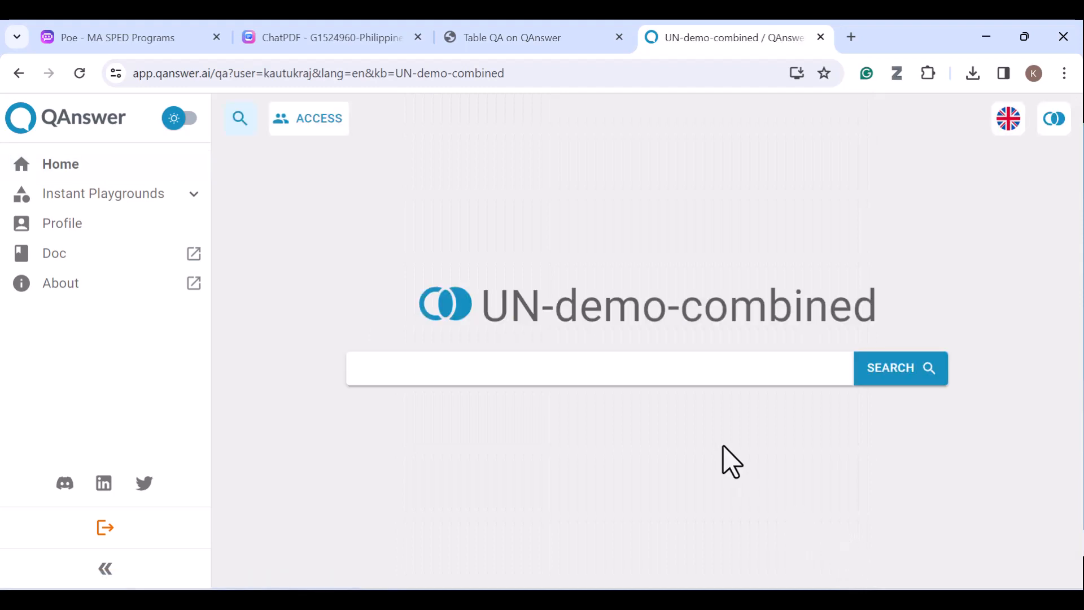
Ask UN-demo-combined "In the Philippines, what are the programs offered in MA SPED in the NCR region".
left_click(556, 363)
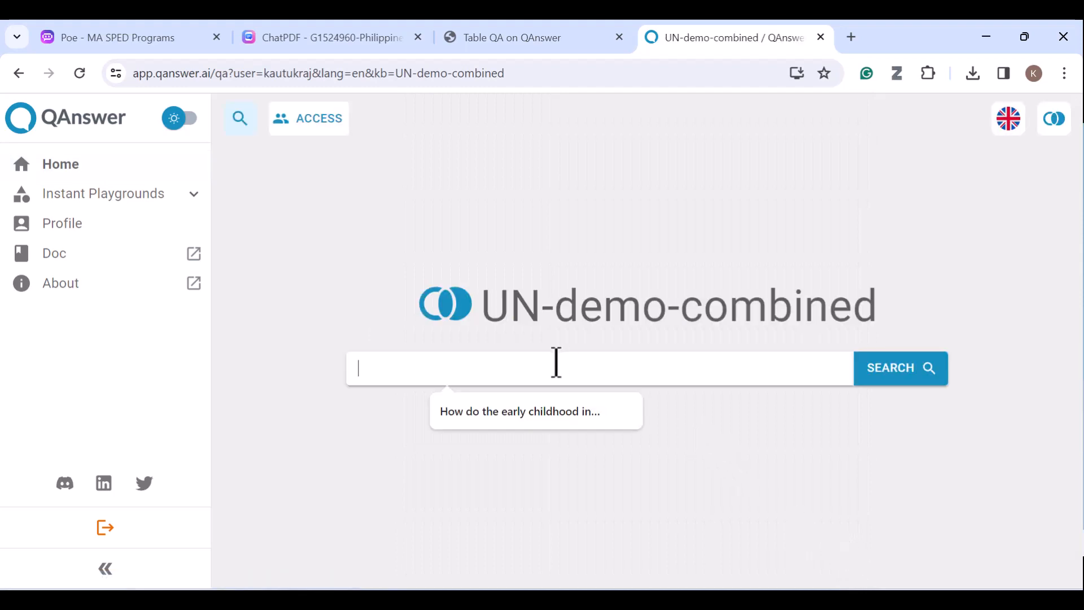
left_click(827, 490)
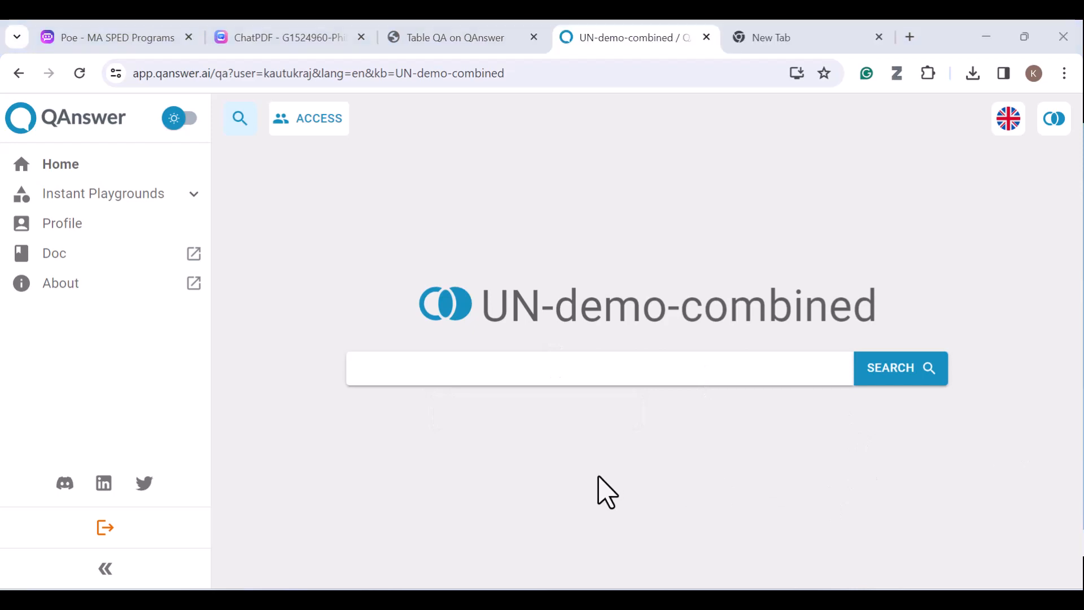
key("ctrl+v")
left_click(935, 375)
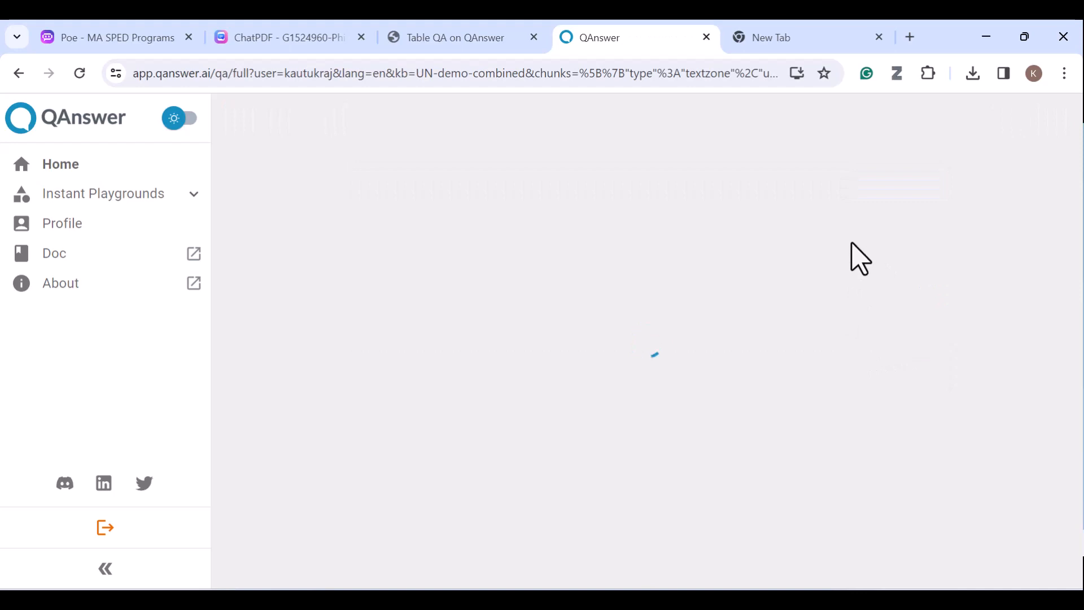
Switch between the text based and graph based answers to compare them, ending on the text based answer.
left_click(950, 182)
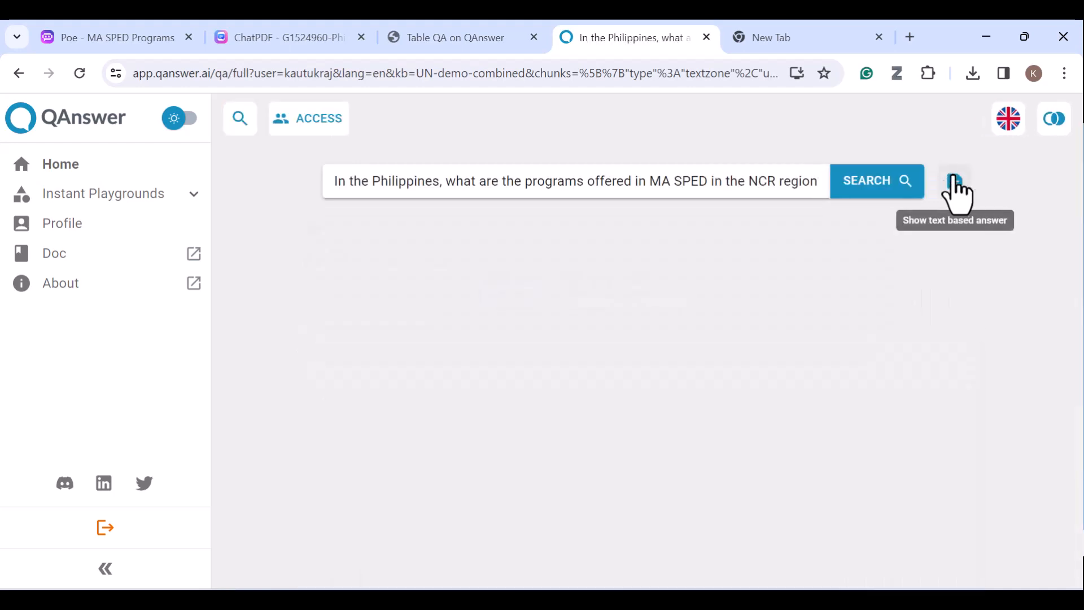
left_click(954, 182)
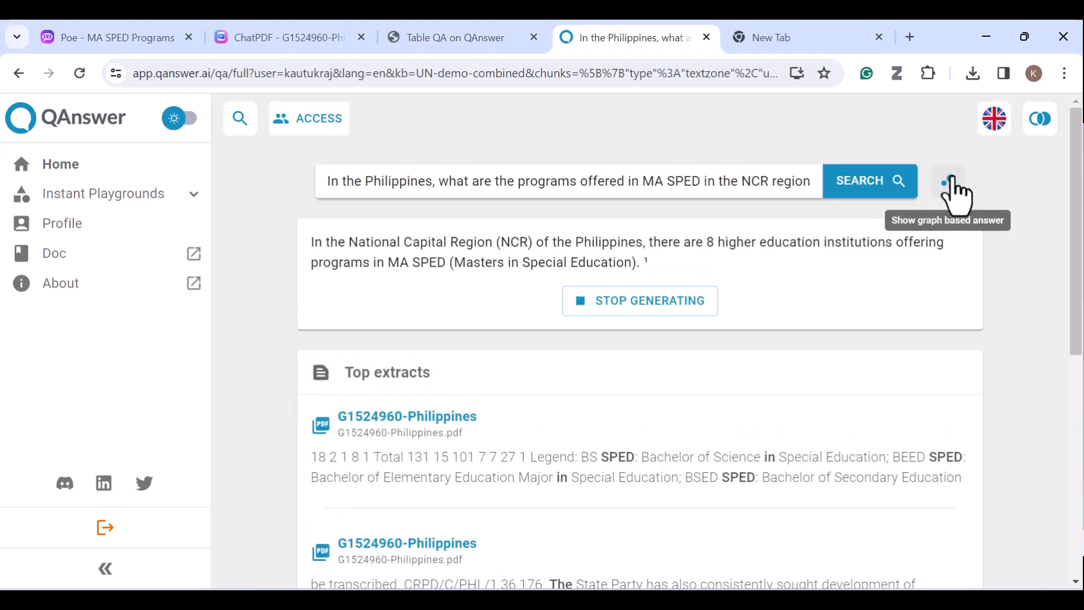
left_click(954, 181)
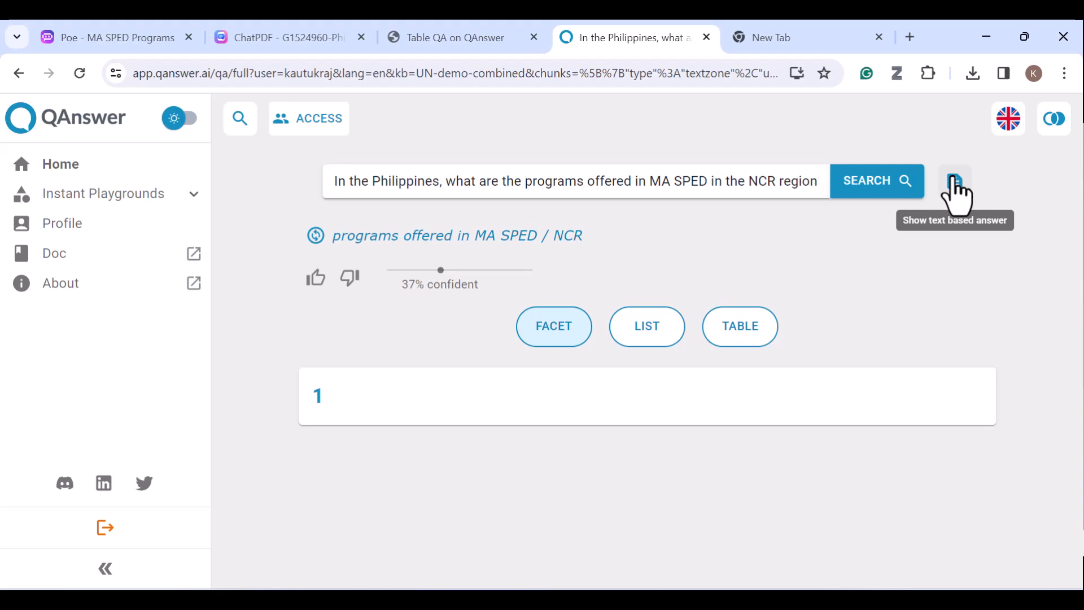
left_click(955, 181)
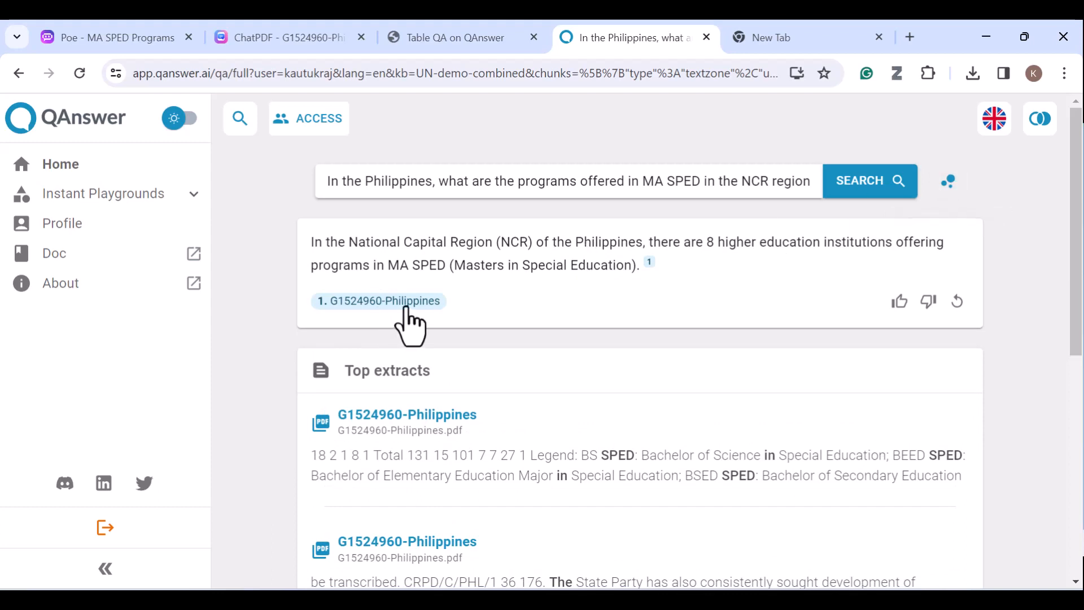
Switch to Adobe Acrobat Reader, check the MA SPED column for NCR in the programs table, and return to the QAnswer page in Chrome.
mouse_move(702, 601)
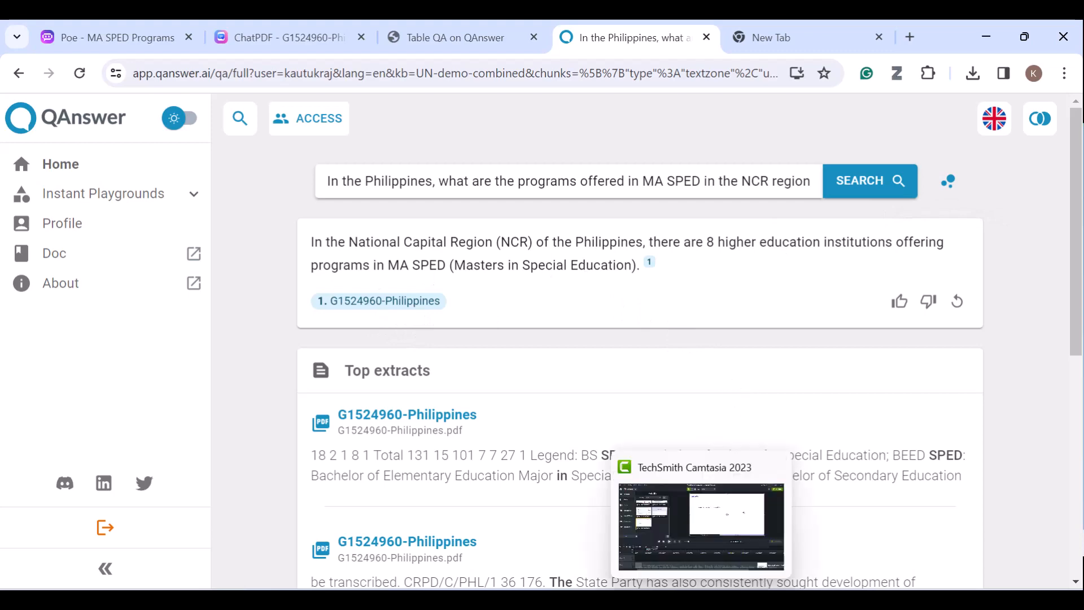
left_click(664, 601)
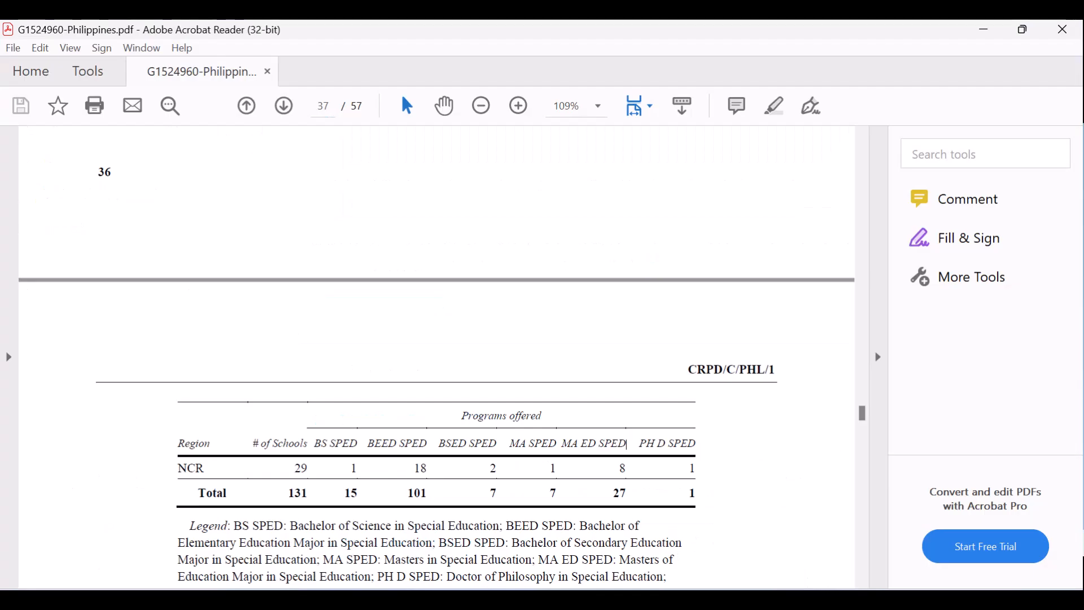
left_click_drag(628, 465, 513, 444)
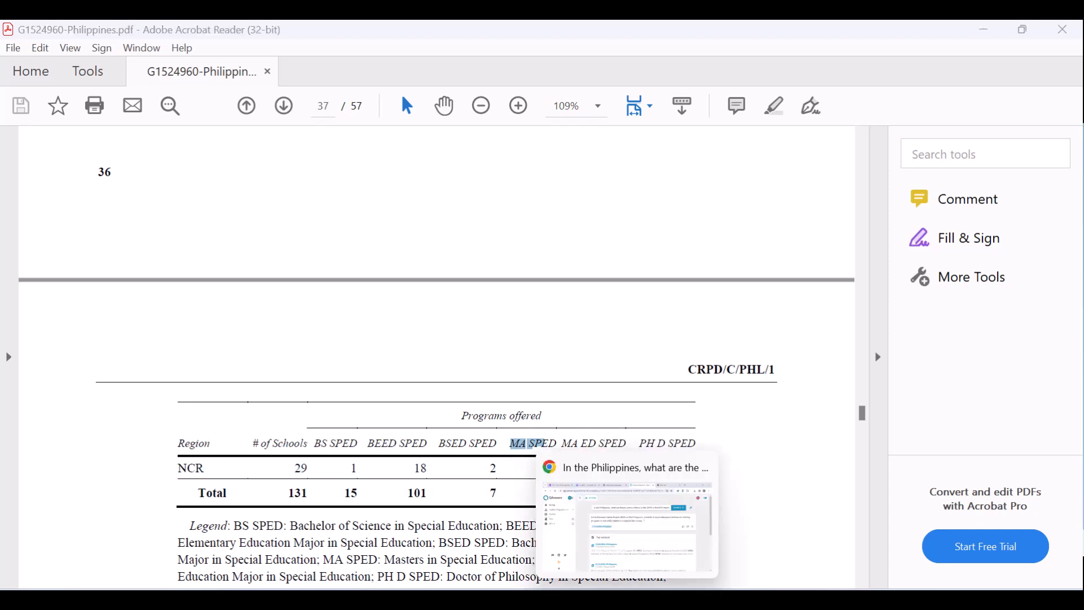
left_click(628, 600)
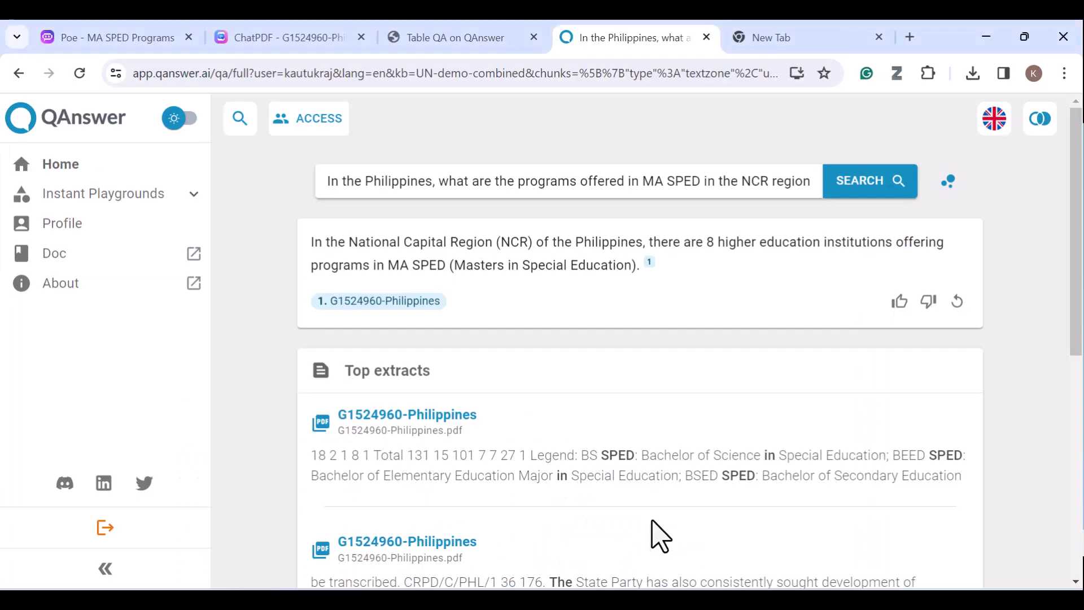
Show the graph based answer and examine its value and the interpreted query above it.
left_click(950, 189)
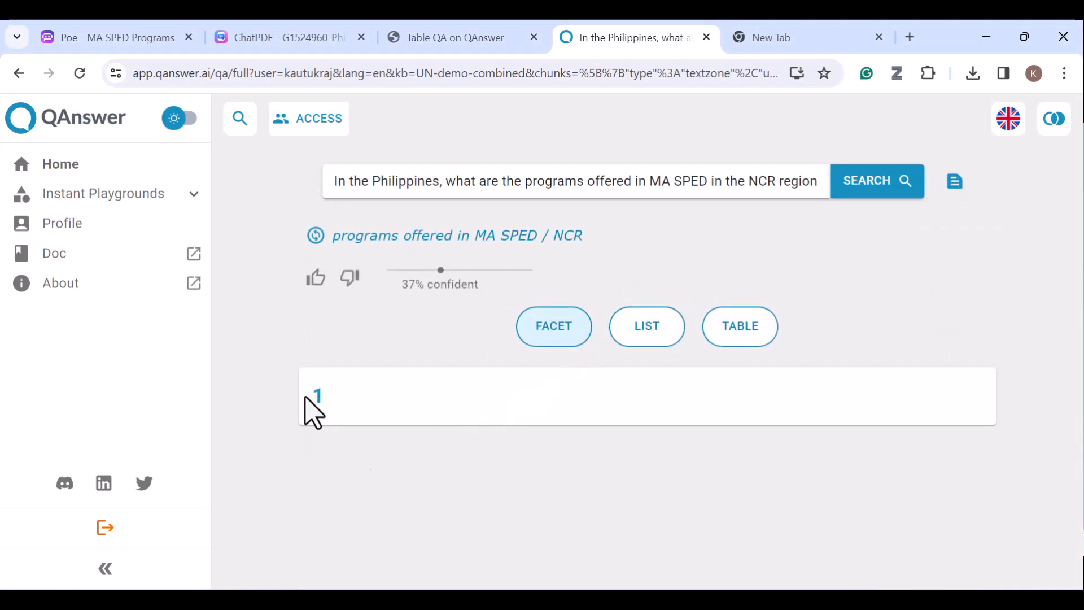
left_click_drag(305, 397, 350, 397)
left_click(708, 506)
left_click_drag(583, 236, 367, 235)
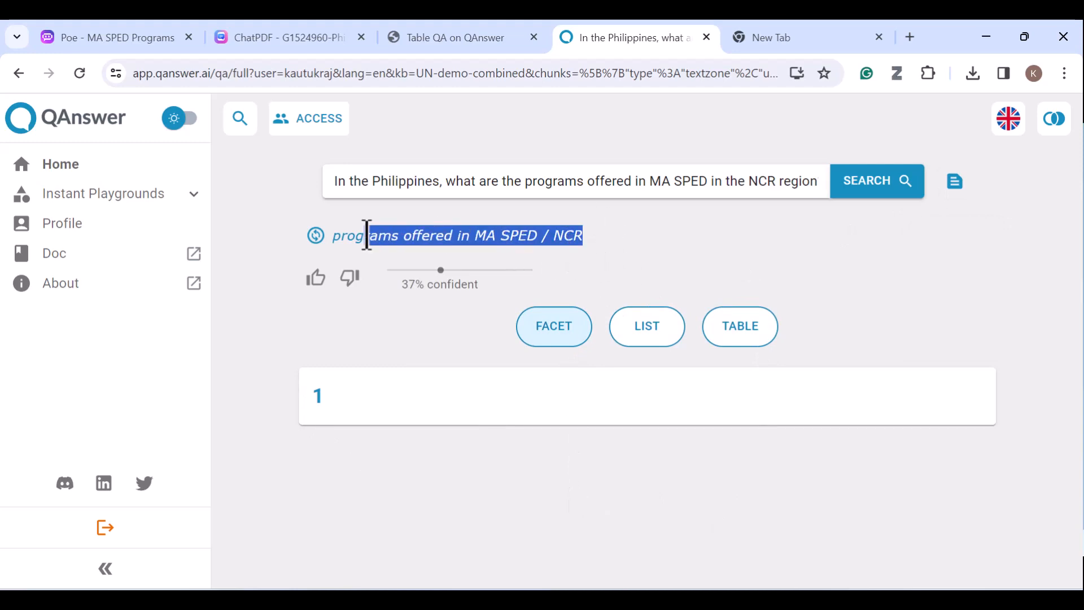
left_click(644, 498)
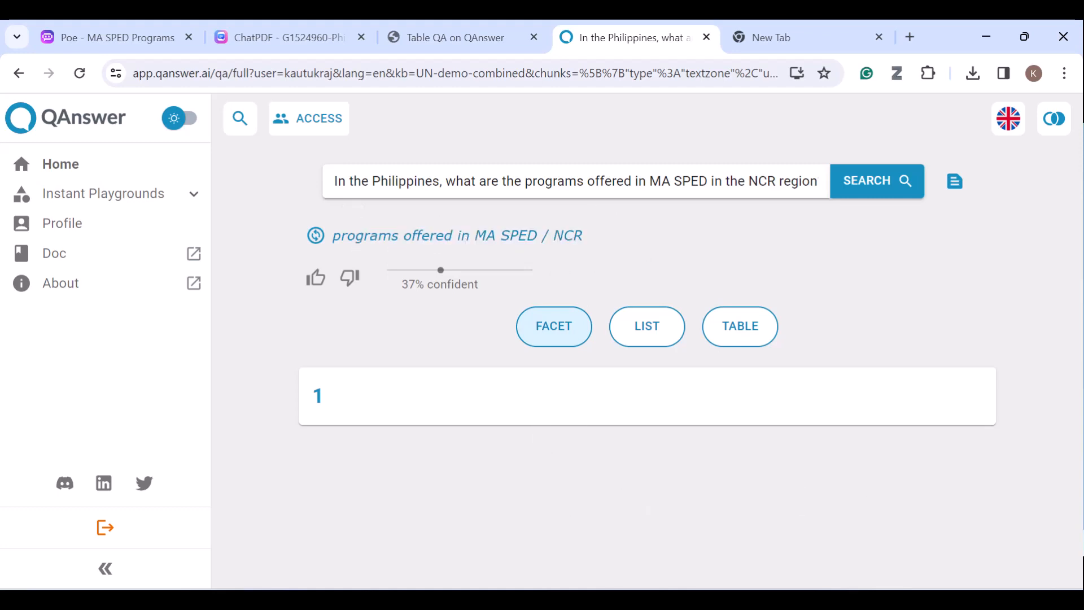